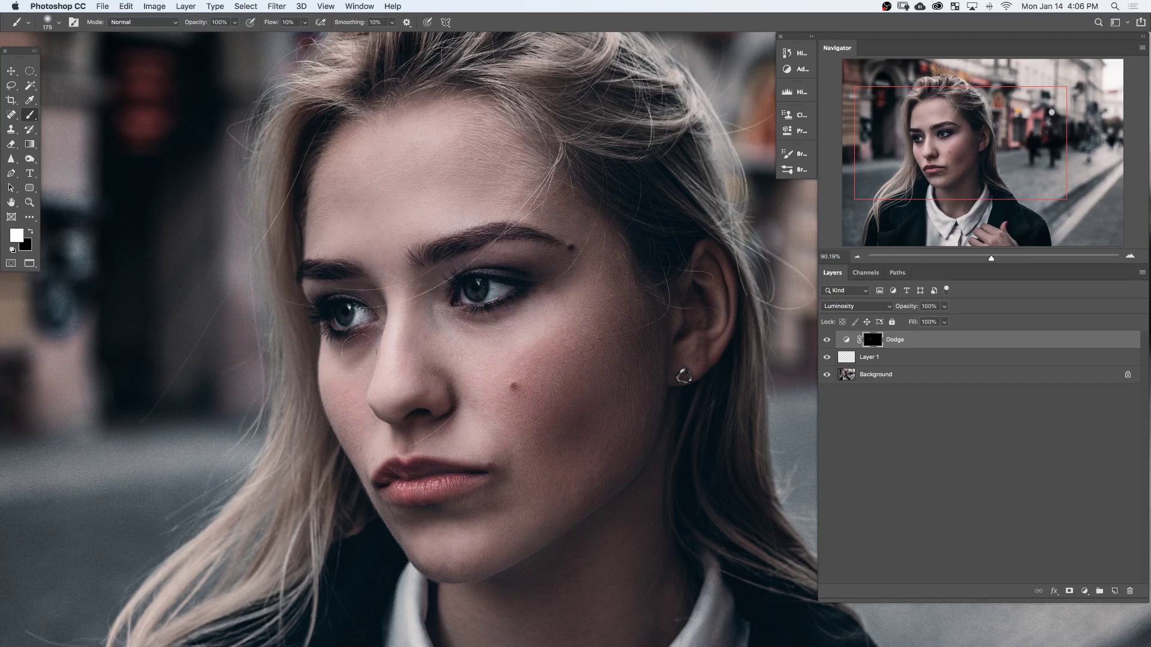
# - Compare the finished retouch with and without the Dodge layer by hiding and showing it
pyautogui.press('[')
pyautogui.press('[')
pyautogui.click(826, 340)
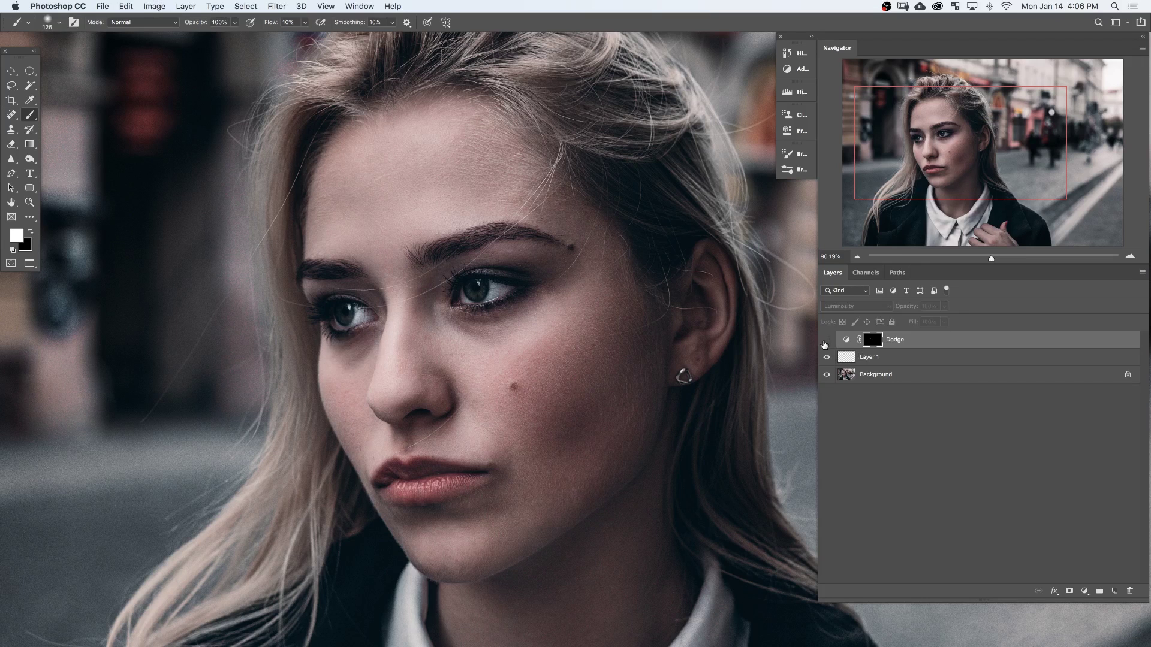
pyautogui.click(825, 340)
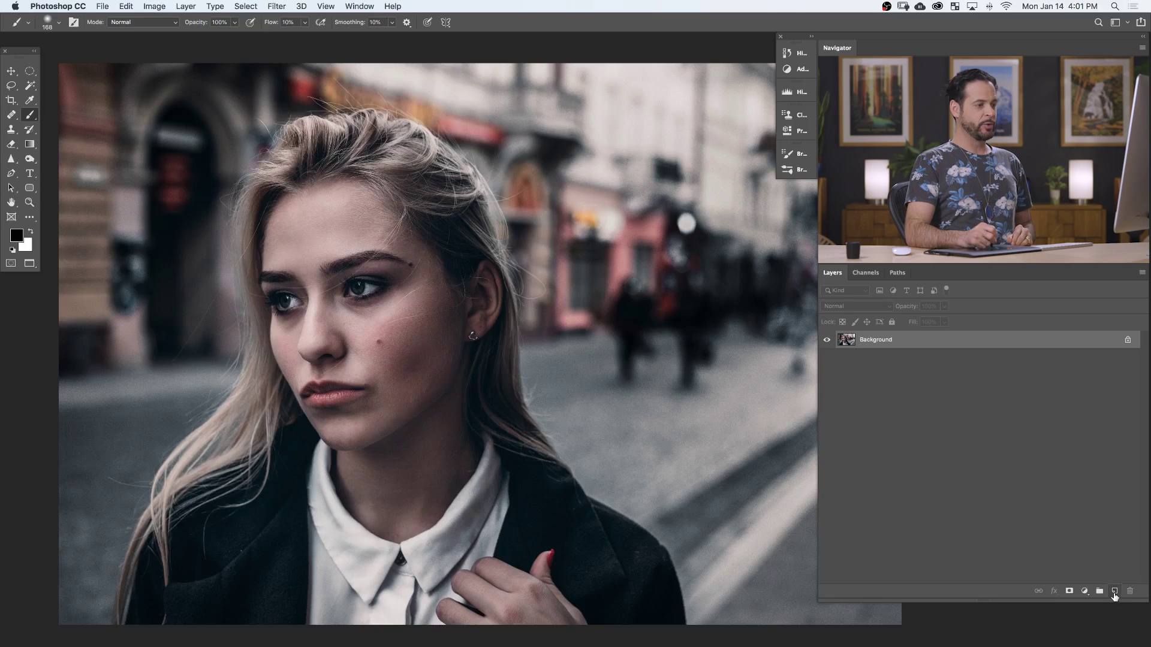
# - Add an empty Layer 1 above Background, zoom in around the eye, and select the Spot Healing Brush
pyautogui.click(1114, 593)
pyautogui.press('super+plus')
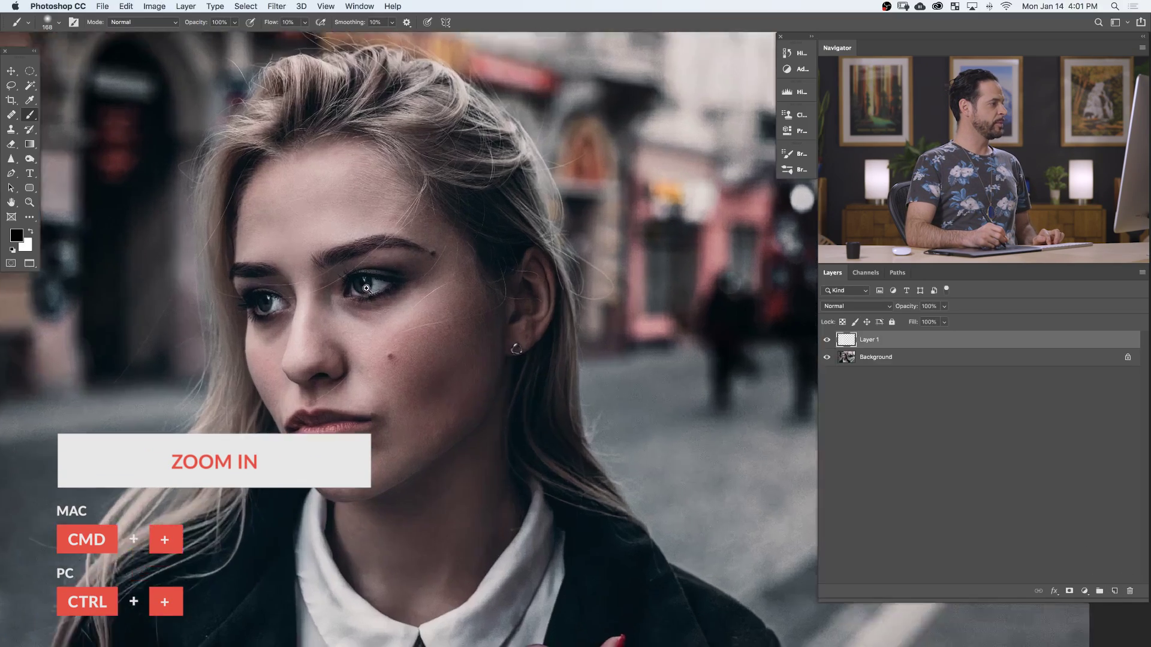
pyautogui.click(366, 288)
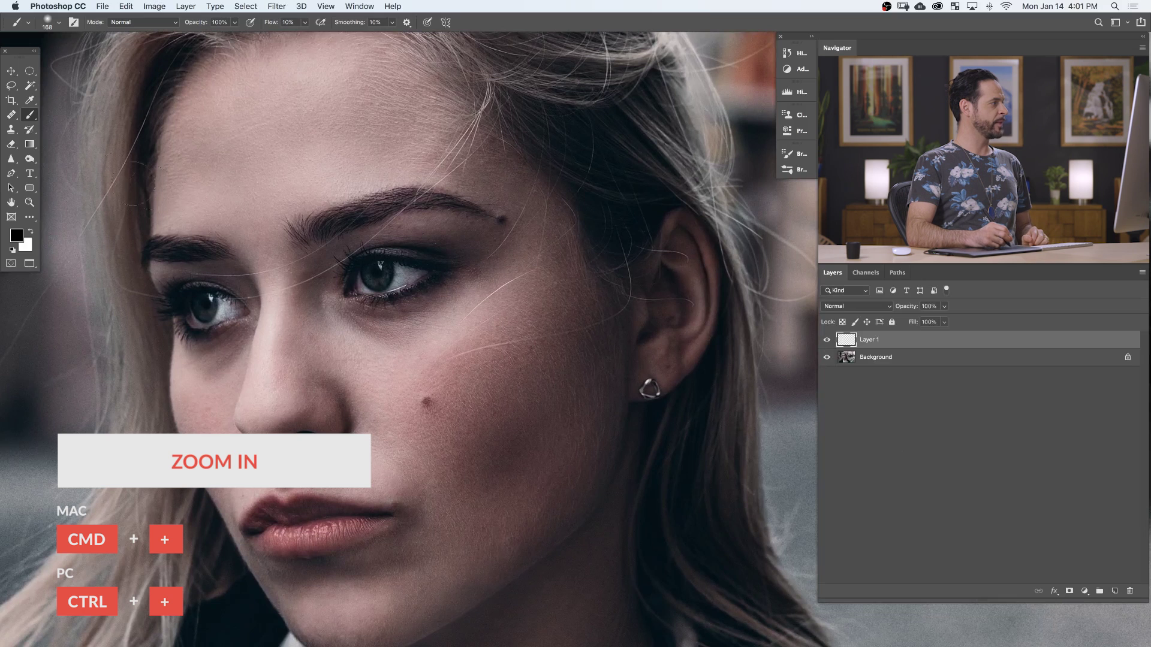
pyautogui.click(11, 114)
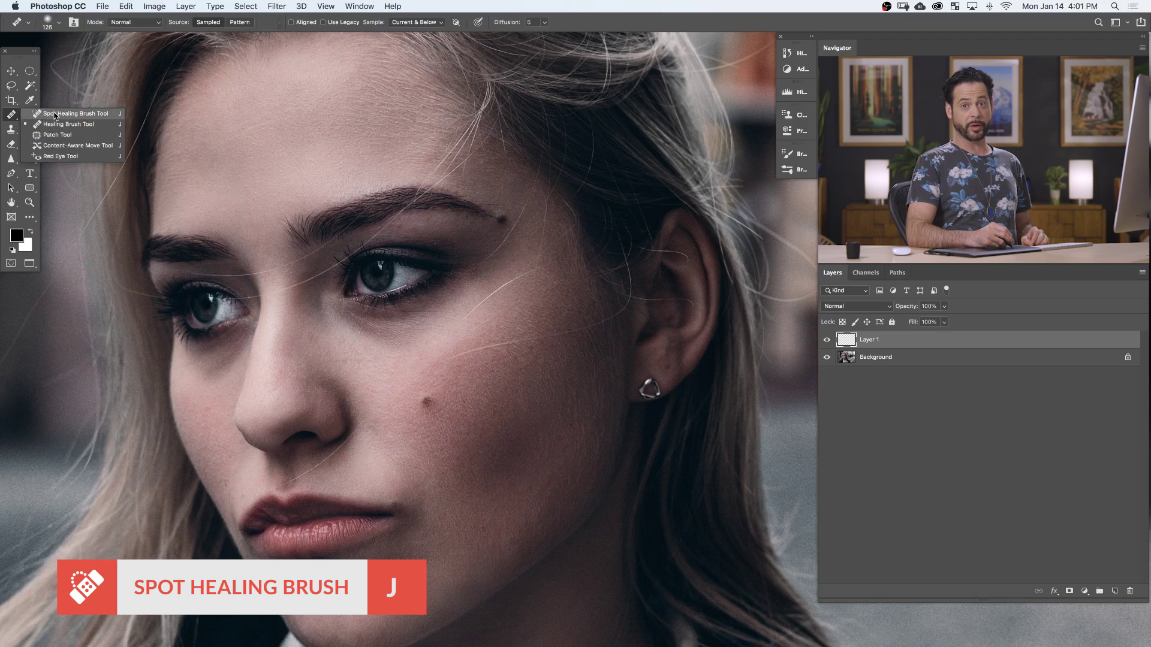
pyautogui.click(55, 114)
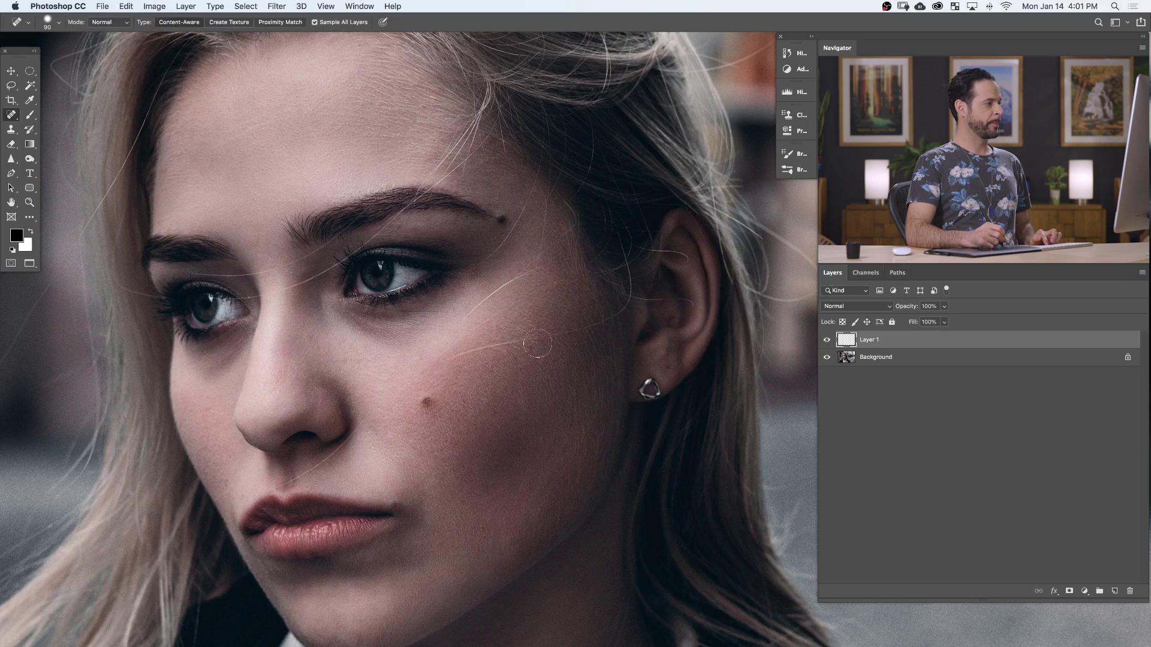
# - Heal the stray hairs across the cheek with Spot Healing strokes, adjusting brush size as needed
pyautogui.keyDown('super'); pyautogui.click(492, 301); pyautogui.keyUp('super')
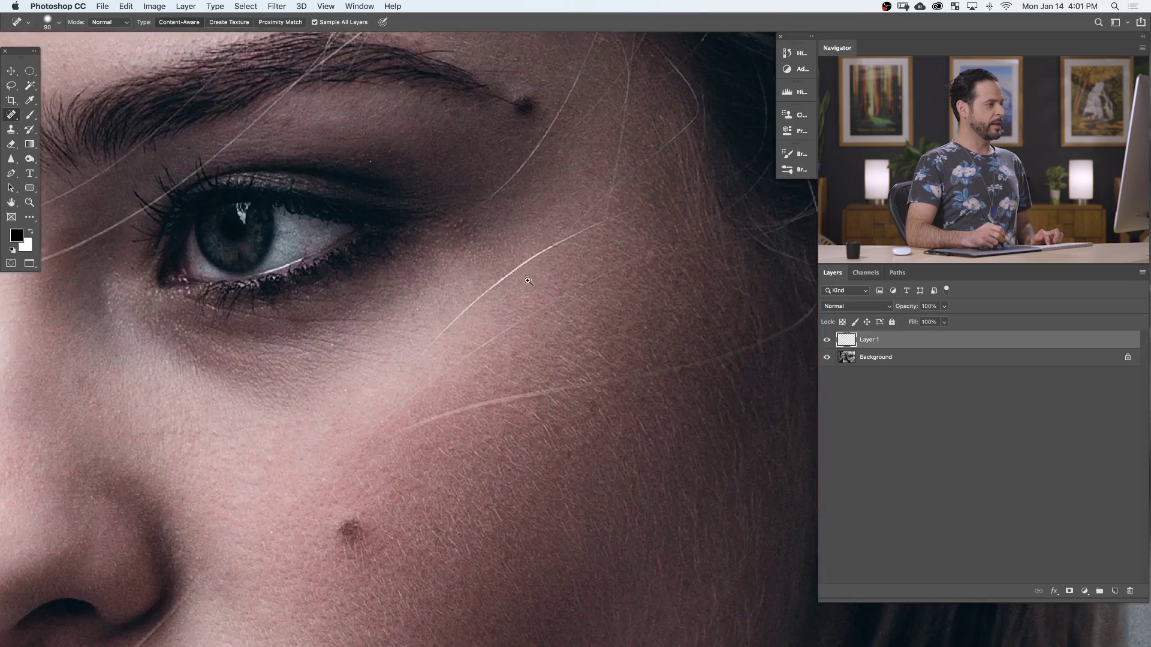
pyautogui.press('[')
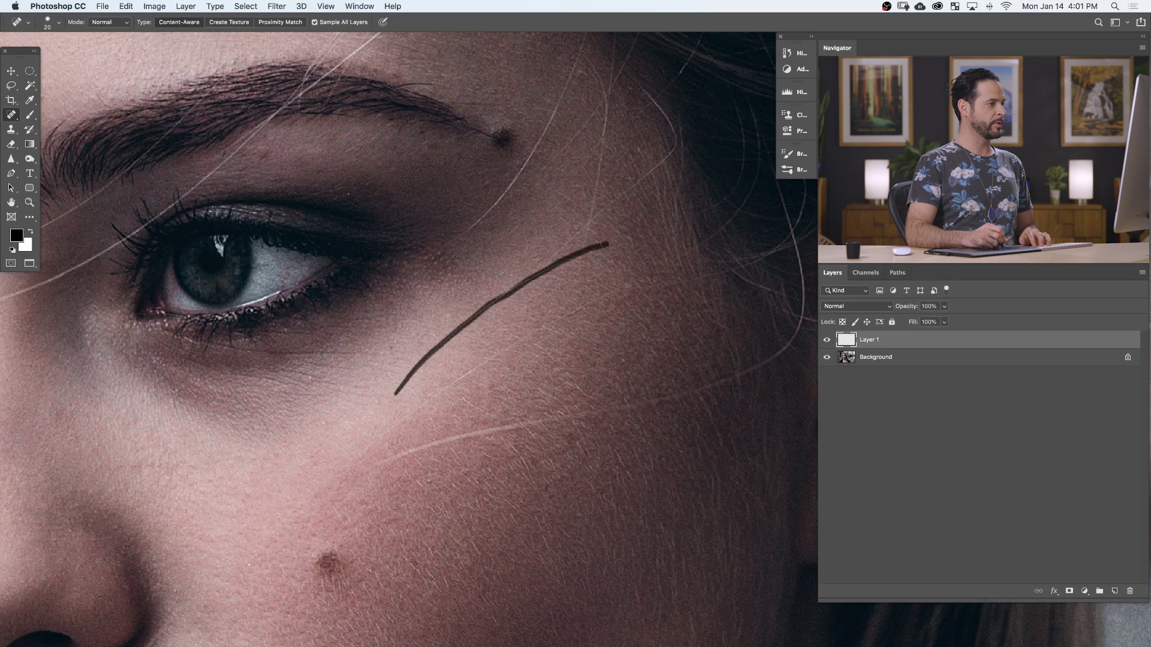
pyautogui.moveTo(607, 244); pyautogui.dragTo(607, 244)
pyautogui.moveTo(515, 288); pyautogui.dragTo(503, 290)
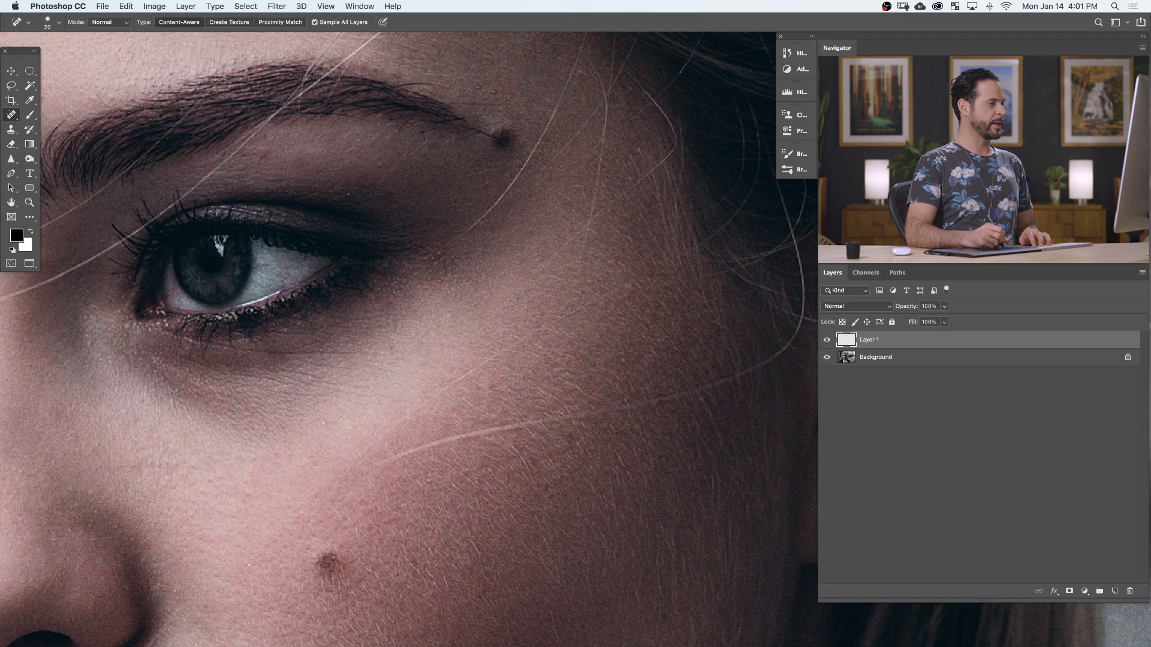
pyautogui.moveTo(490, 317); pyautogui.dragTo(490, 317)
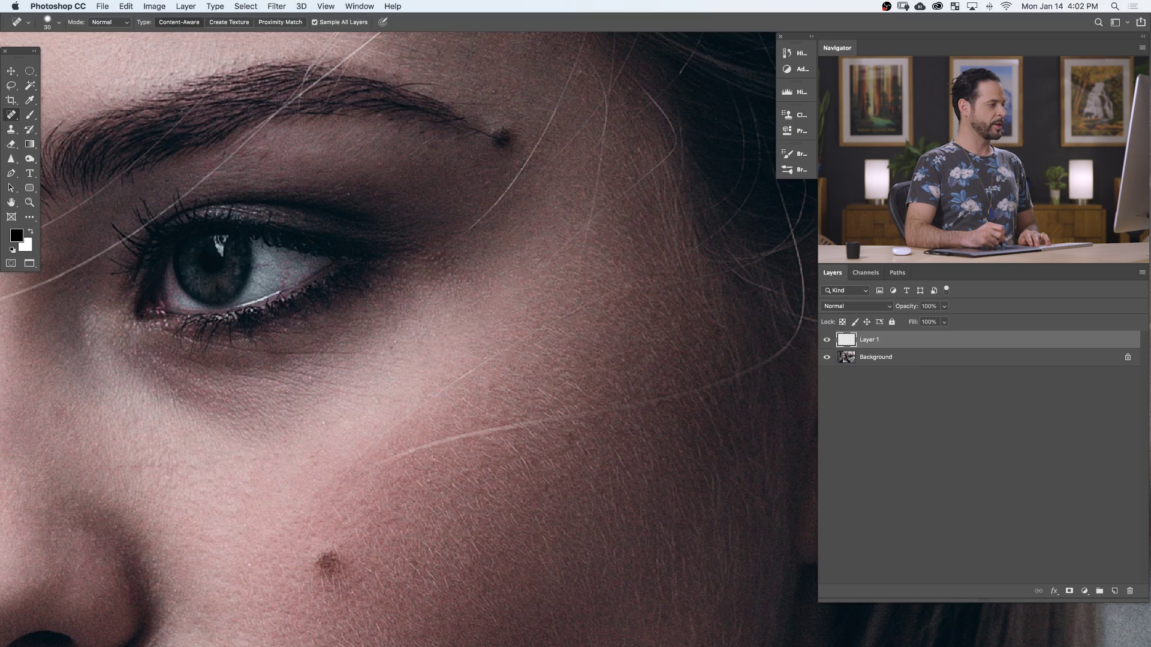
pyautogui.press(']')
pyautogui.moveTo(394, 455); pyautogui.dragTo(579, 411)
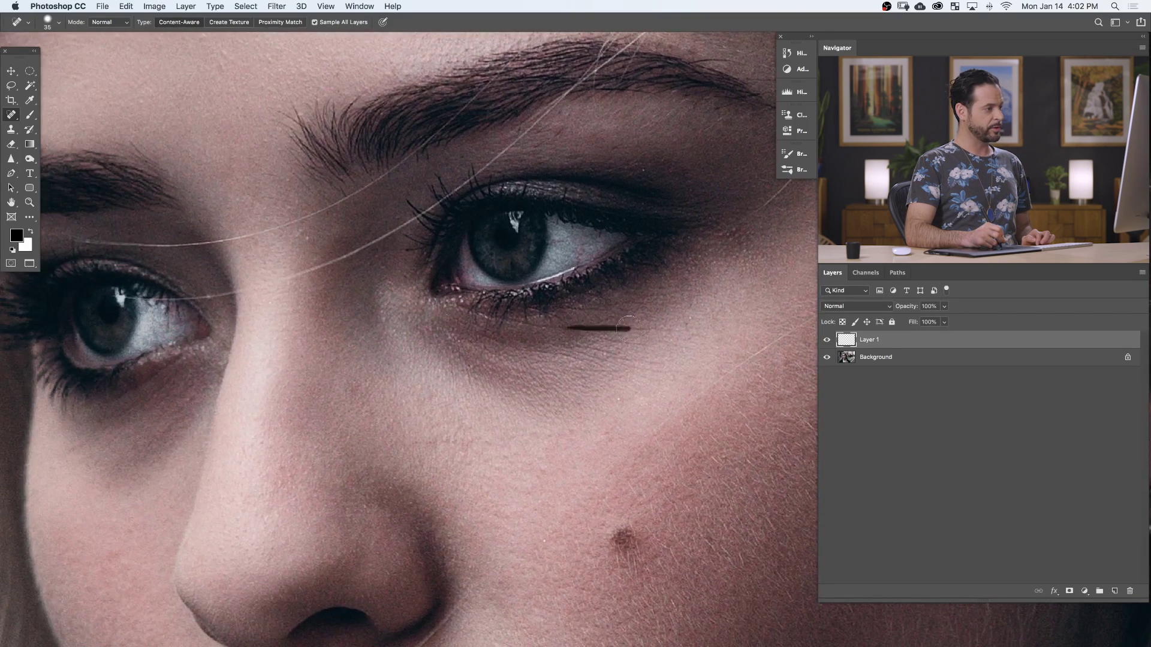
# - Heal the fine lines and creases under the right eye with short Spot Healing strokes
pyautogui.moveTo(648, 328); pyautogui.dragTo(652, 329)
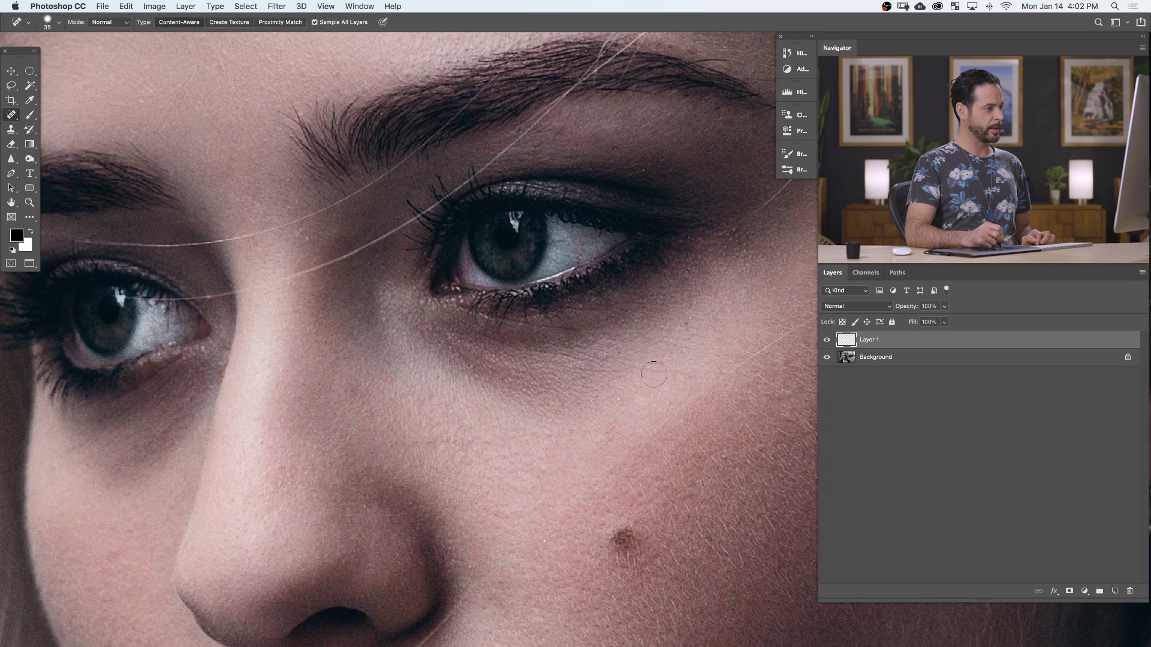
pyautogui.moveTo(674, 375); pyautogui.dragTo(674, 375)
pyautogui.moveTo(615, 356); pyautogui.dragTo(616, 356)
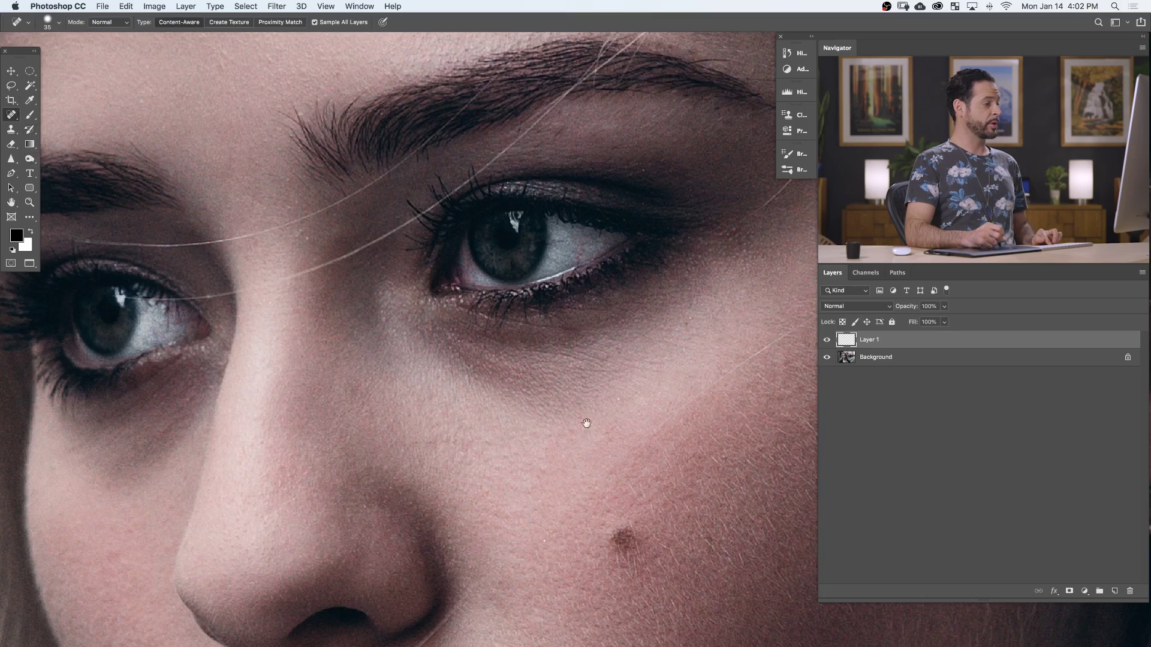
pyautogui.moveTo(586, 419); pyautogui.dragTo(514, 347)
# - Heal away the cheek mole and the small blemish beside it
pyautogui.scroll(-3, 556, 444)
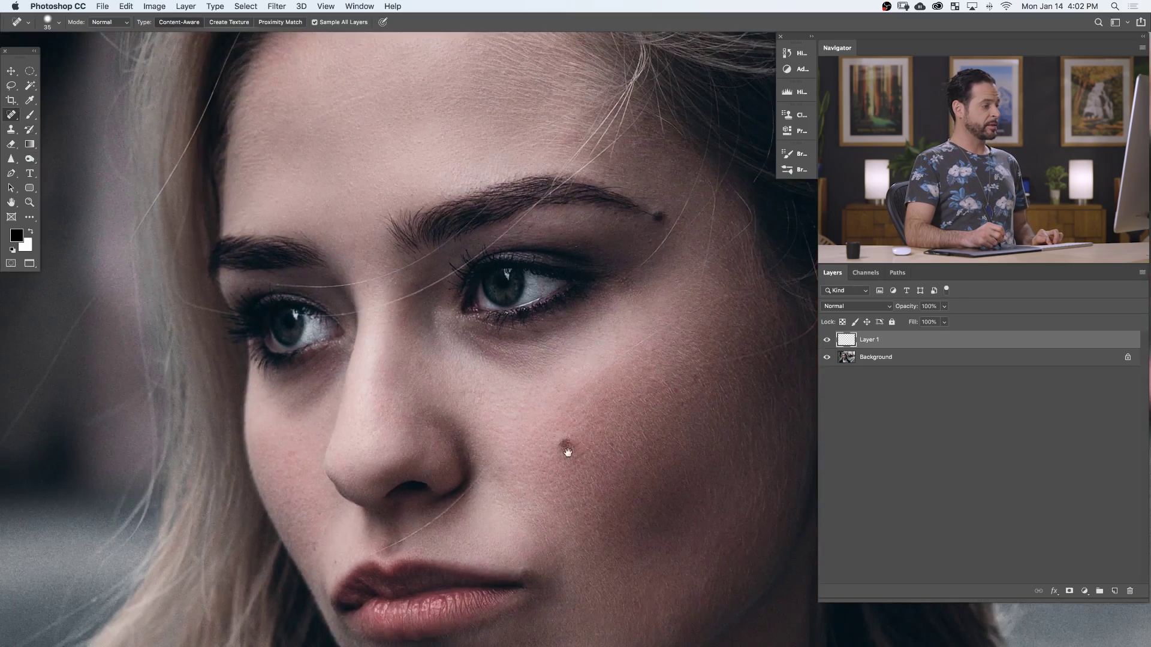
pyautogui.scroll(4, 568, 452)
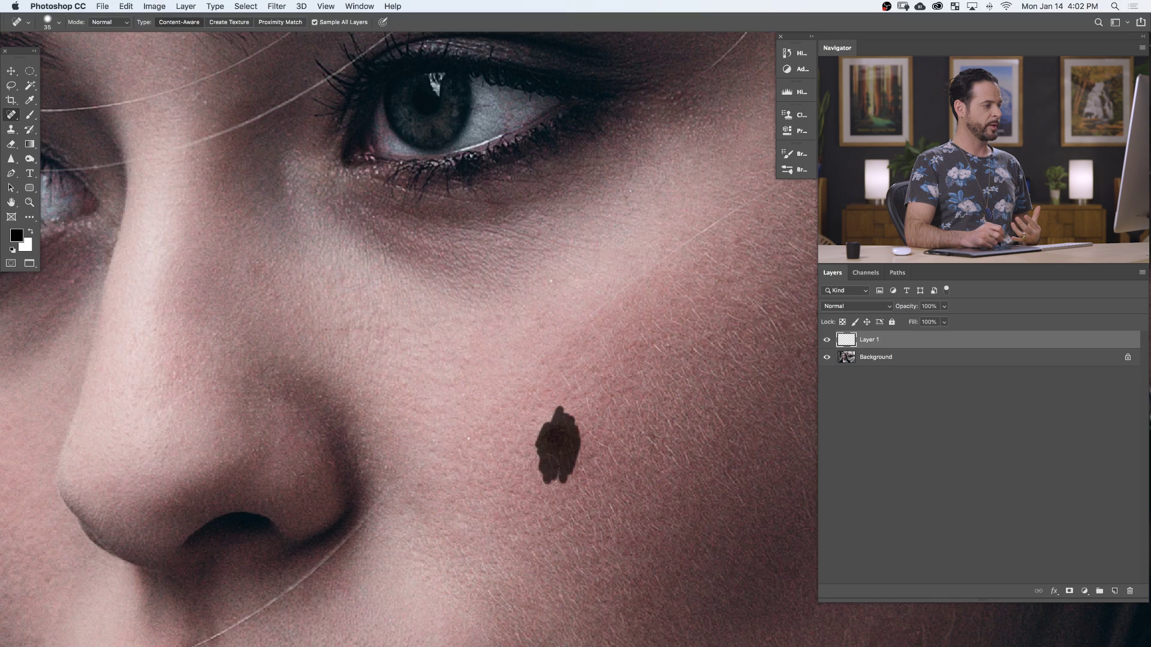
pyautogui.moveTo(547, 467); pyautogui.dragTo(548, 466)
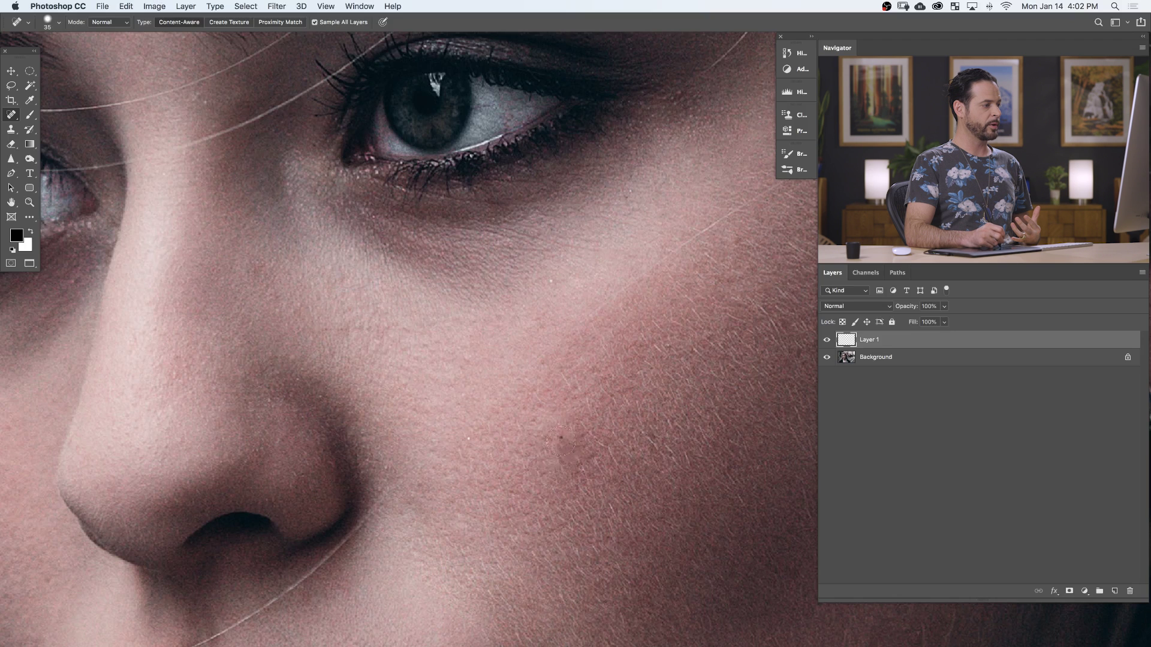
pyautogui.moveTo(563, 458); pyautogui.dragTo(566, 459)
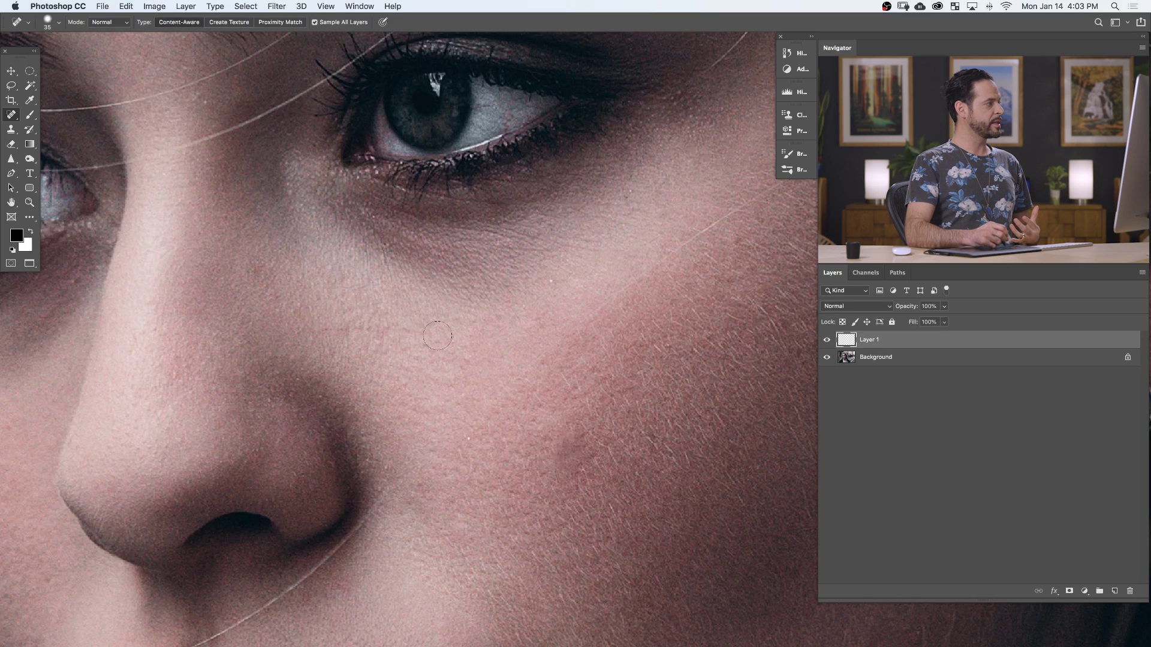
pyautogui.click(8, 135)
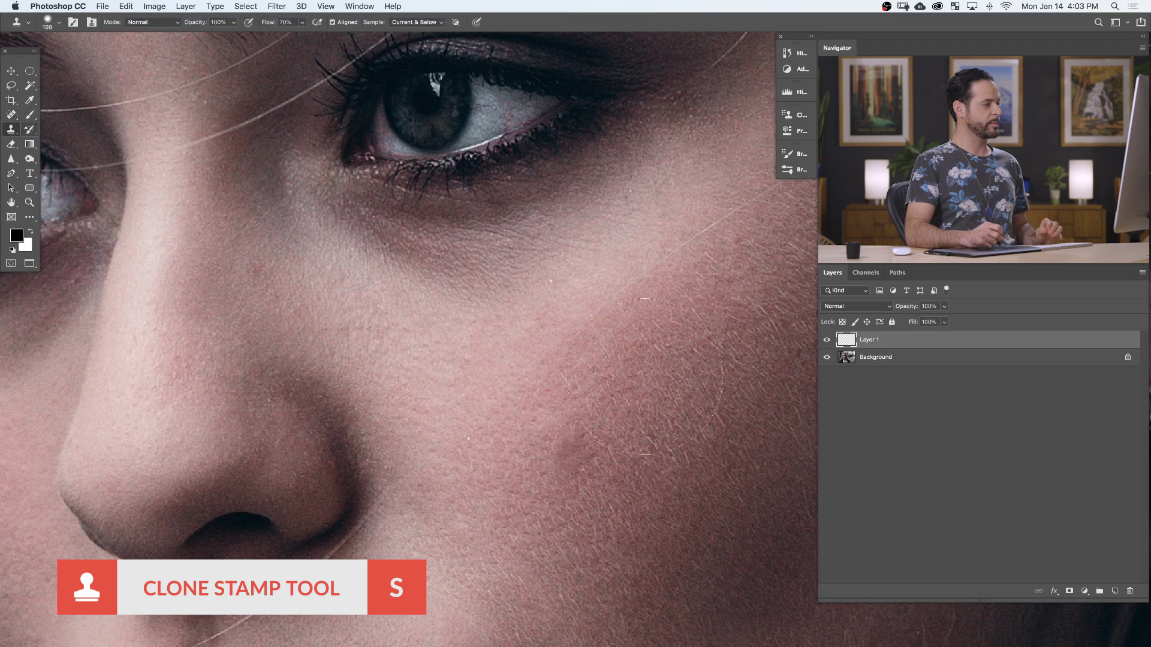
# - Shrink the Clone Stamp brush to 43 px
pyautogui.moveTo(609, 432)
pyautogui.mouseDown()
pyautogui.moveTo(590, 429)
pyautogui.moveTo(615, 435)
pyautogui.mouseUp()
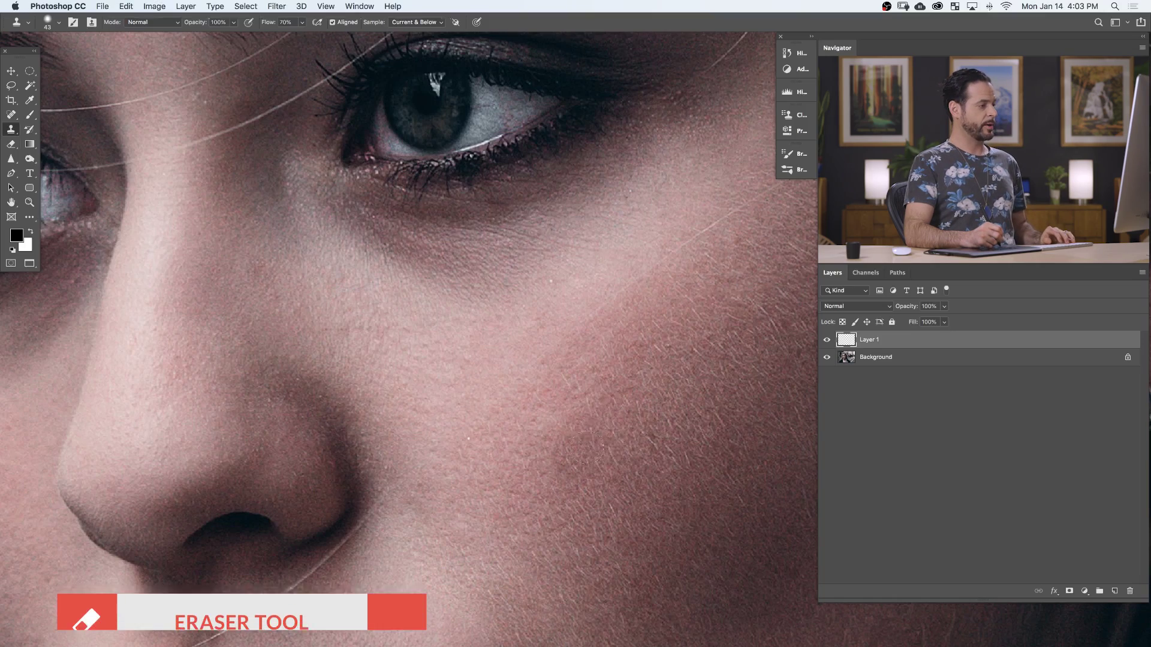
# - Erase the healing over the cheek mole on Layer 1, compare by toggling Layer 1, then zoom out
pyautogui.press('e')
pyautogui.click(554, 436)
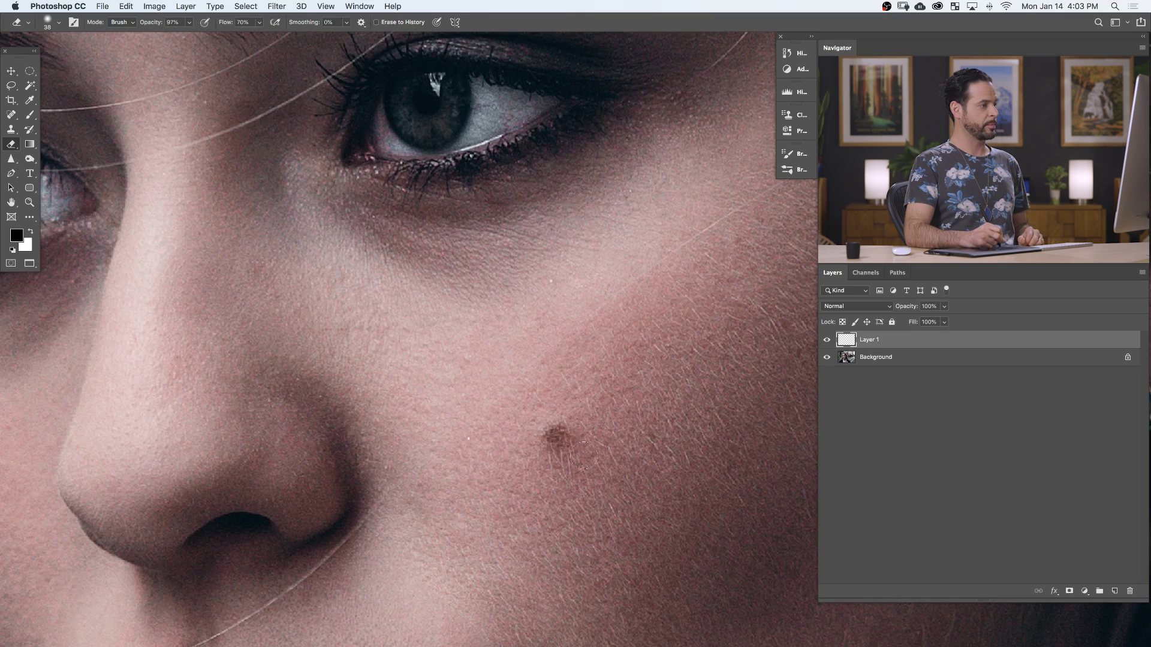
pyautogui.click(827, 342)
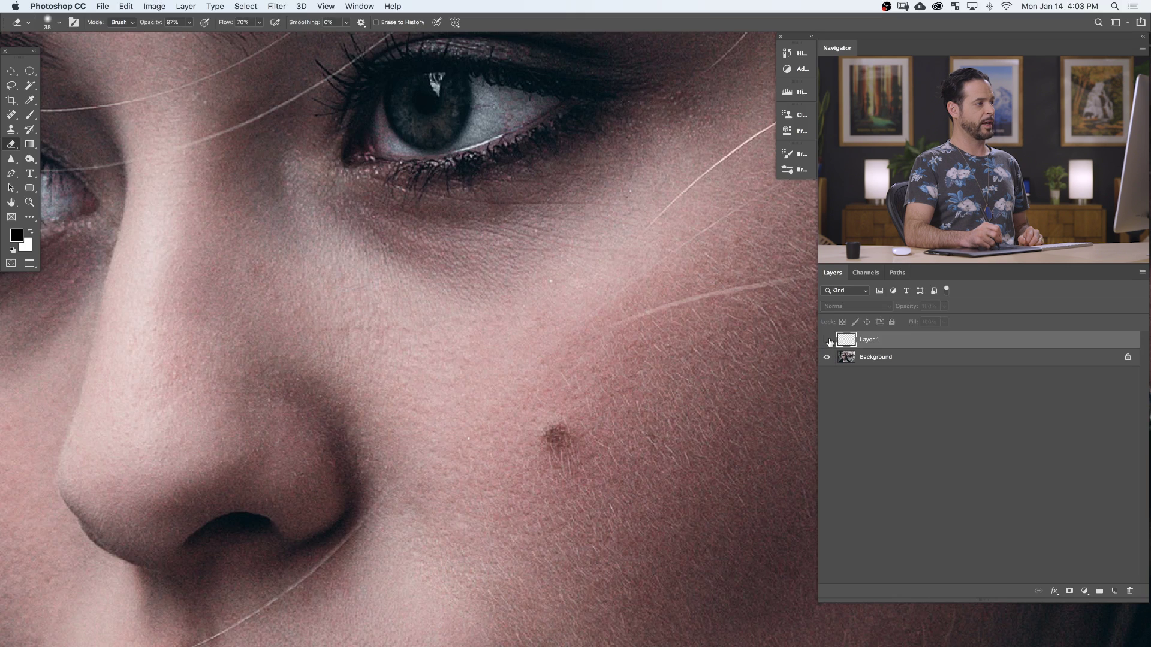
pyautogui.click(828, 340)
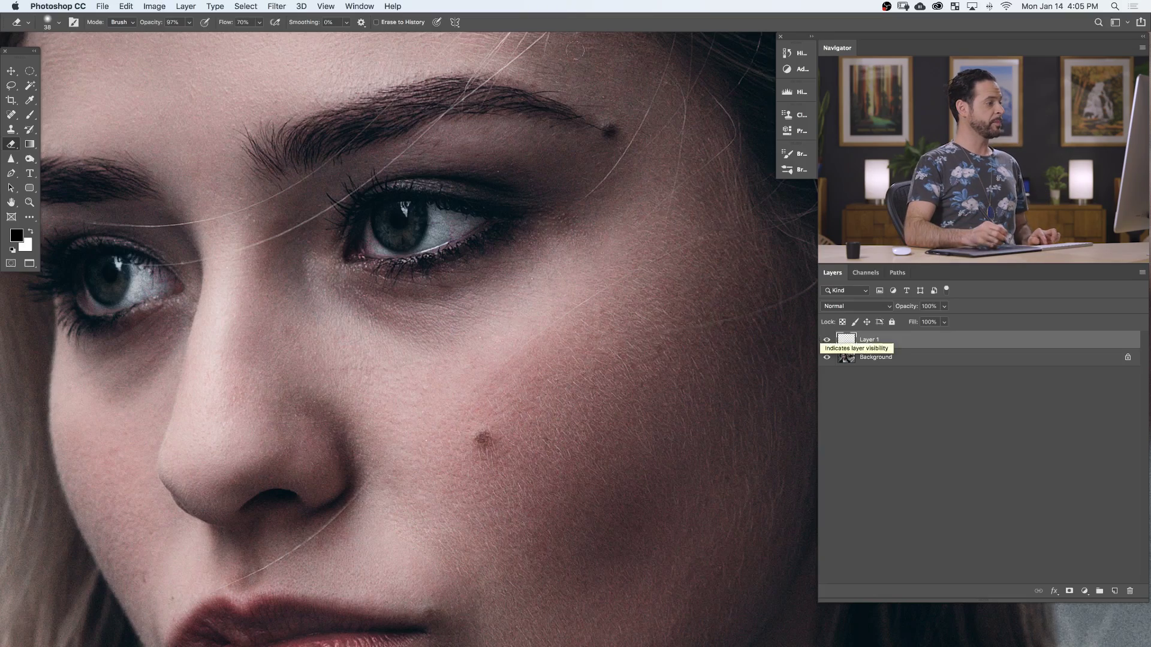
pyautogui.moveTo(542, 366); pyautogui.dragTo(501, 372)
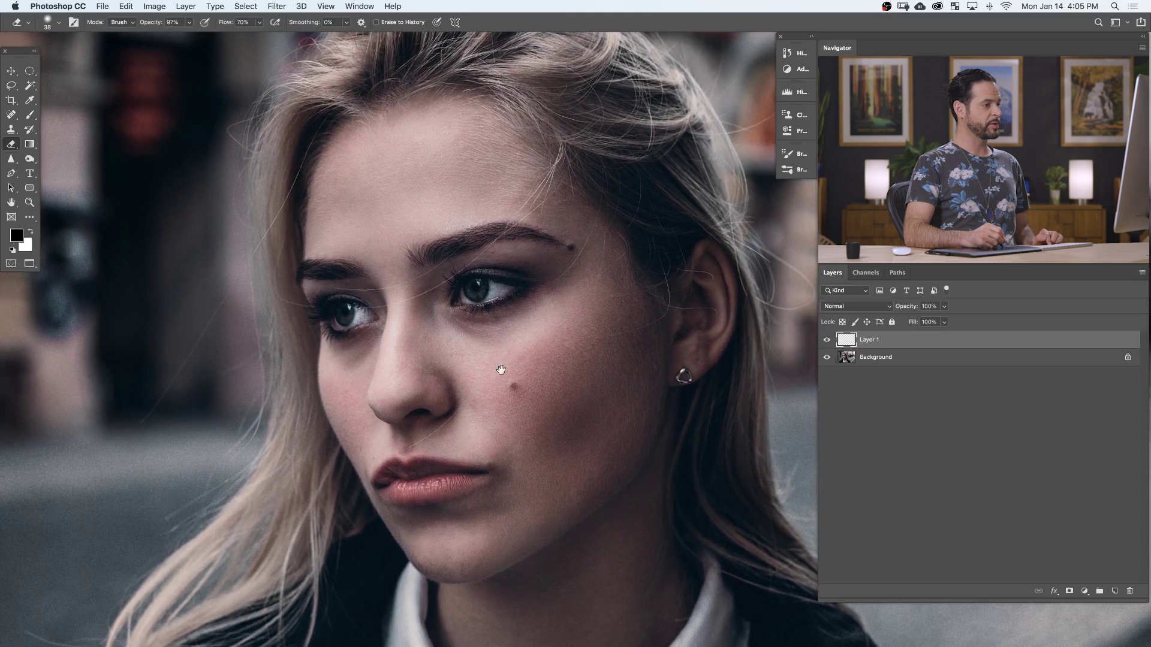
# - Add a Curves adjustment layer lifting input 92 to 154 and name it Dodge
pyautogui.click(186, 6)
pyautogui.moveTo(231, 157)
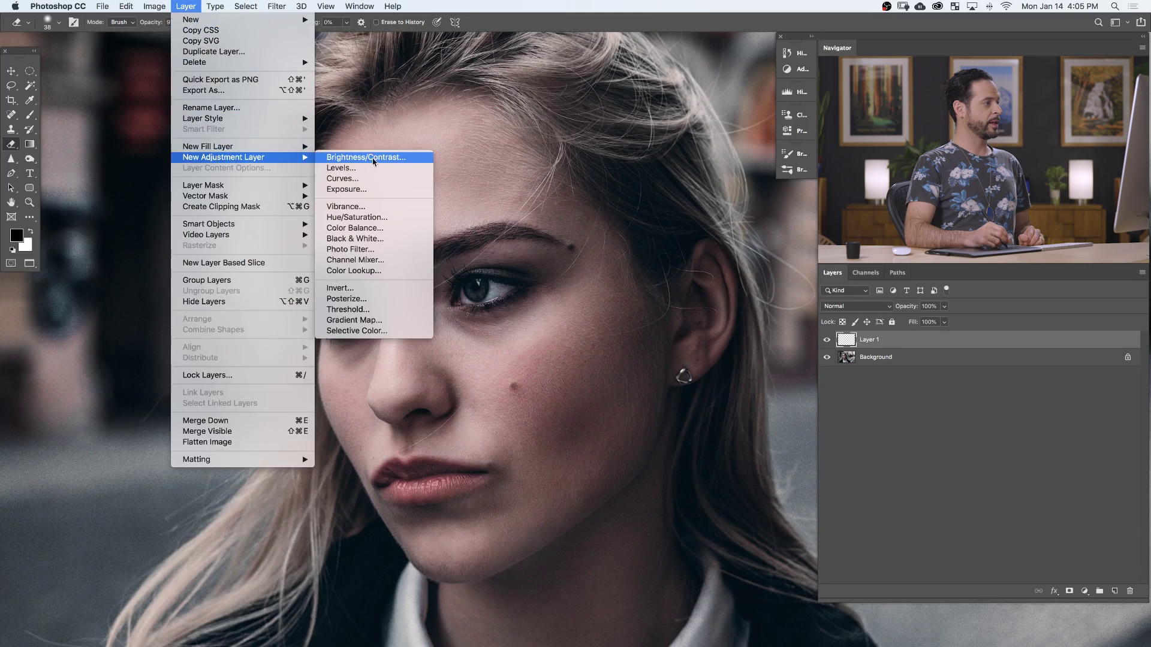
pyautogui.click(371, 178)
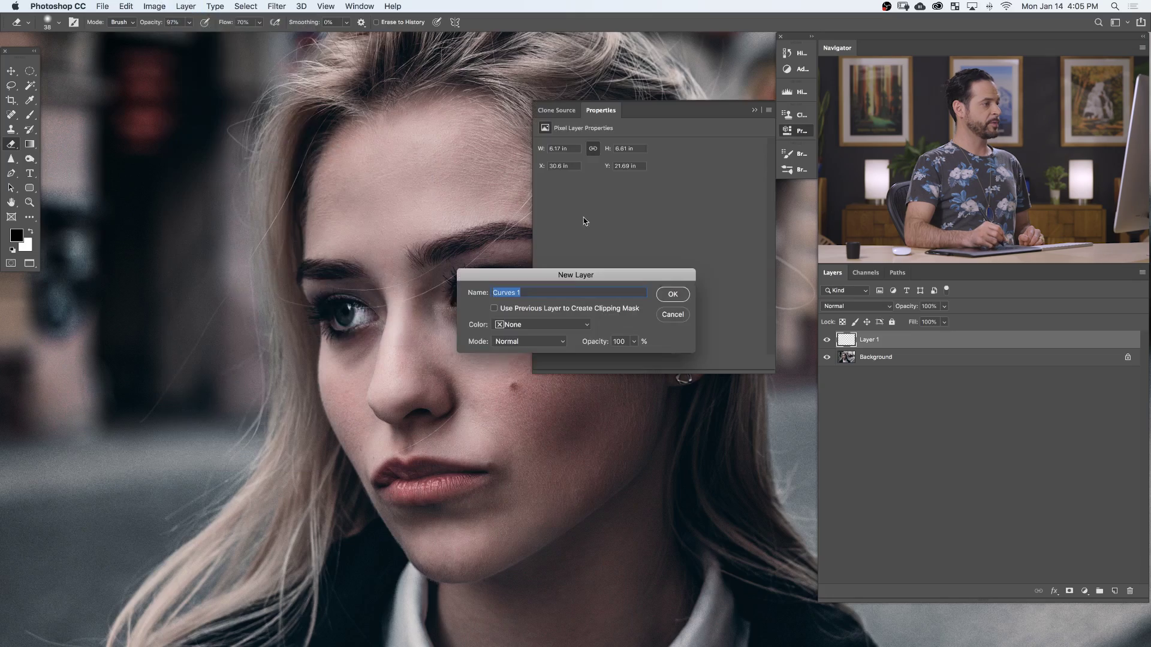
pyautogui.click(672, 294)
pyautogui.moveTo(656, 247); pyautogui.dragTo(640, 230)
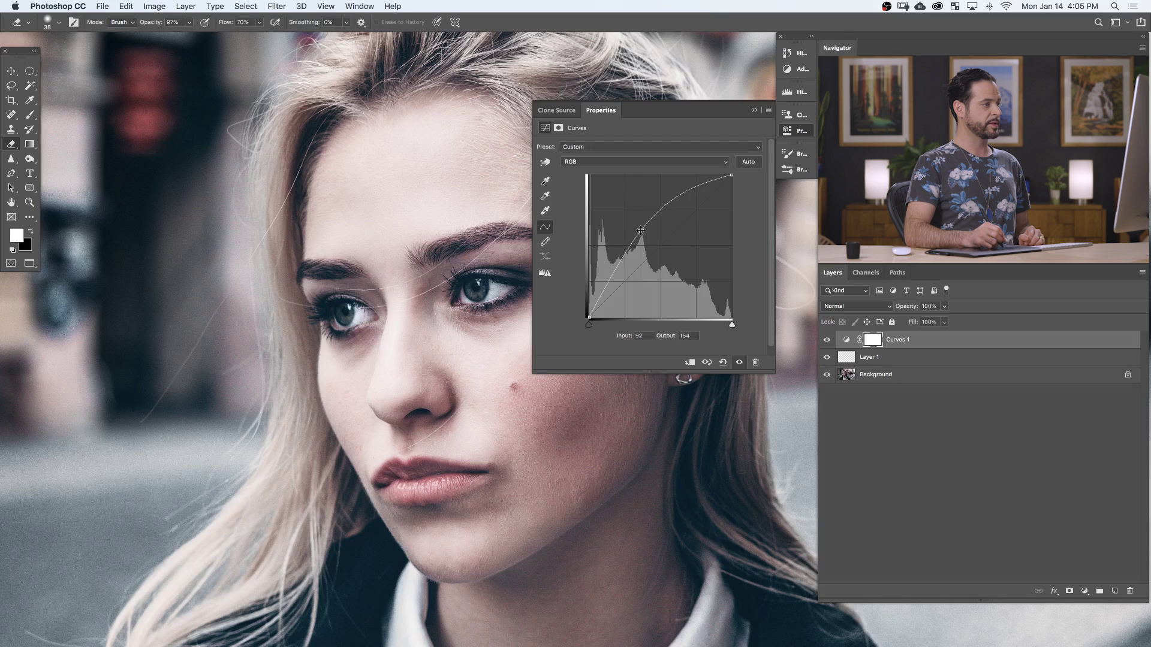
pyautogui.press('x')
pyautogui.doubleClick(897, 340)
pyautogui.write('Dodge')
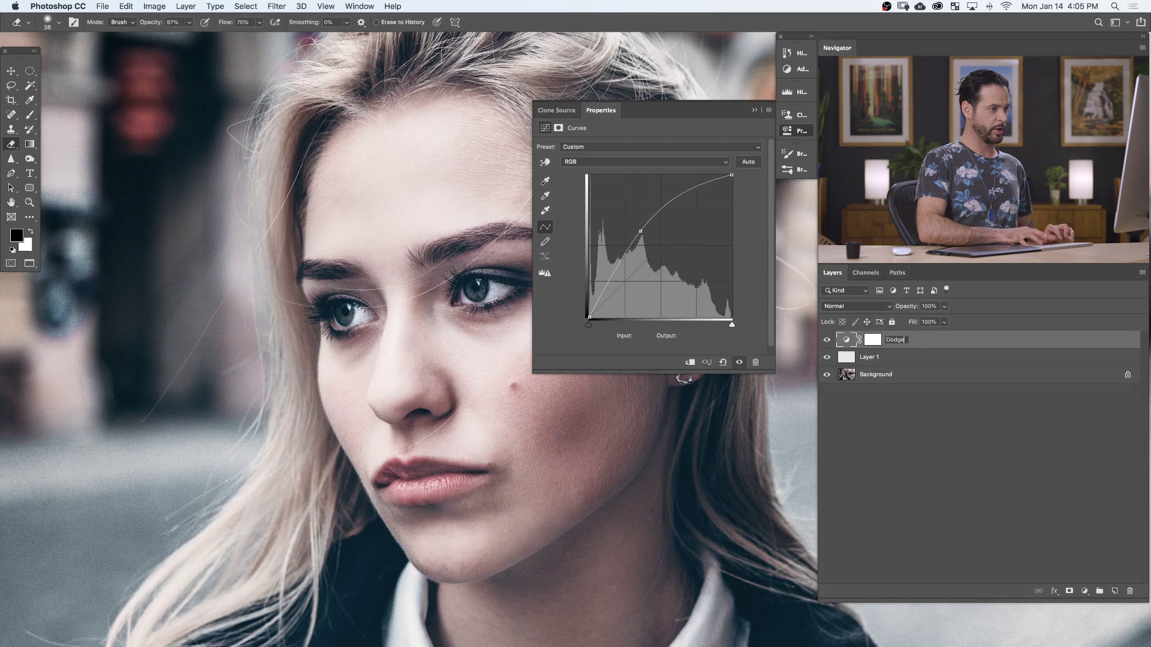
# - Set the Dodge layer to Luminosity blending and invert its mask to black
pyautogui.click(801, 132)
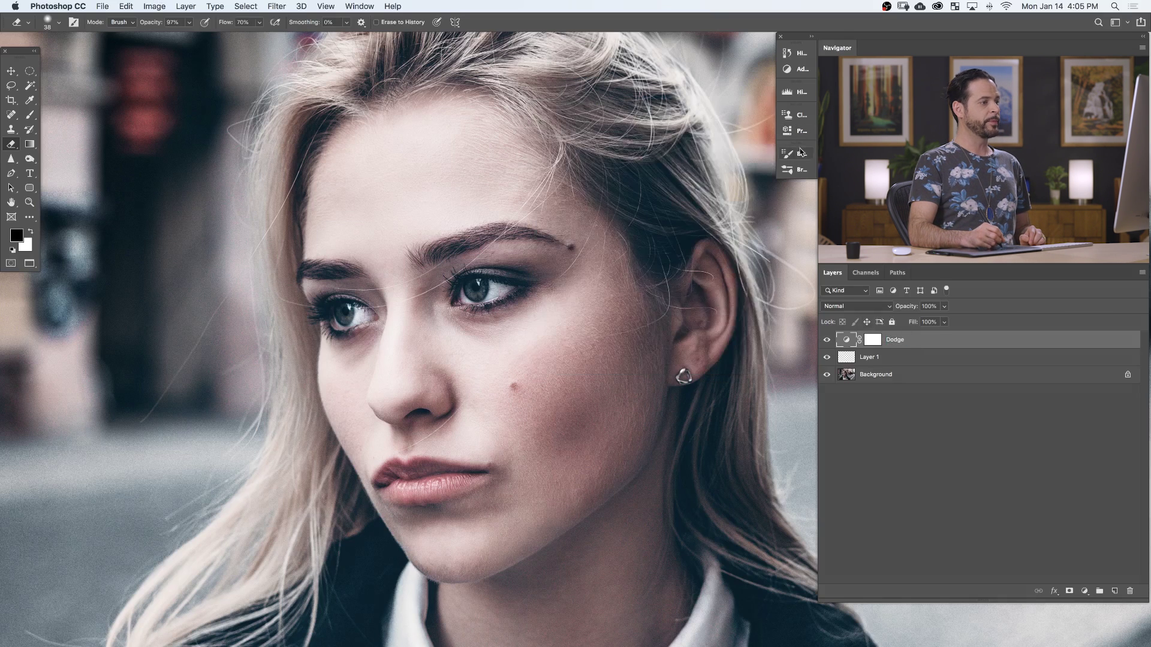
pyautogui.click(834, 309)
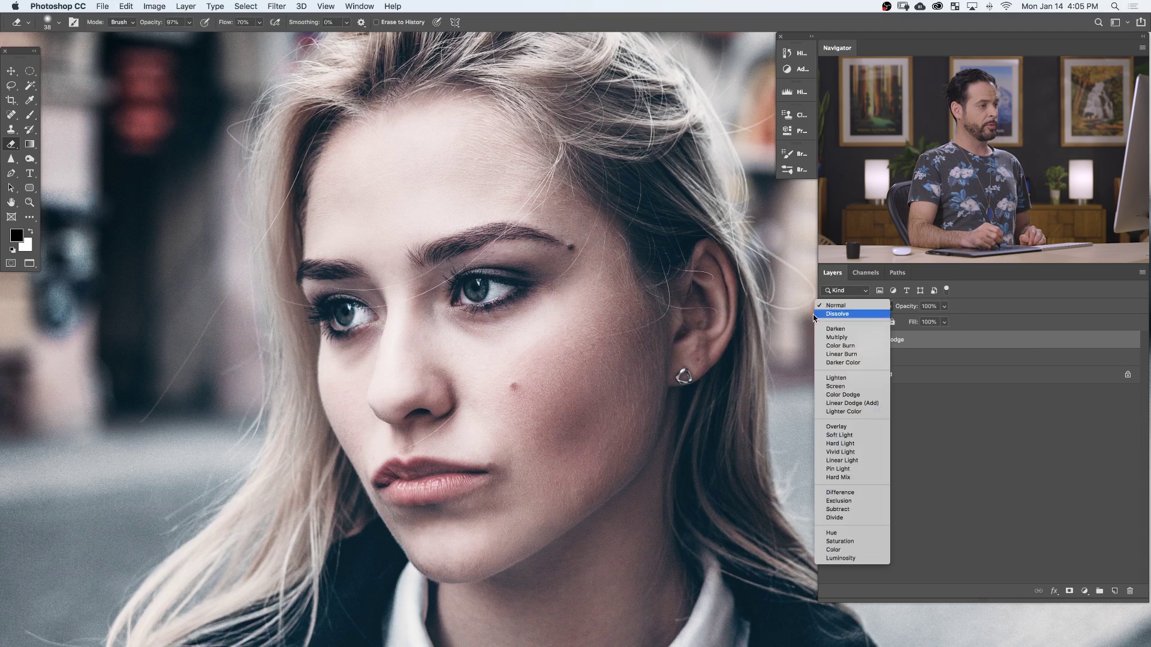
pyautogui.click(823, 559)
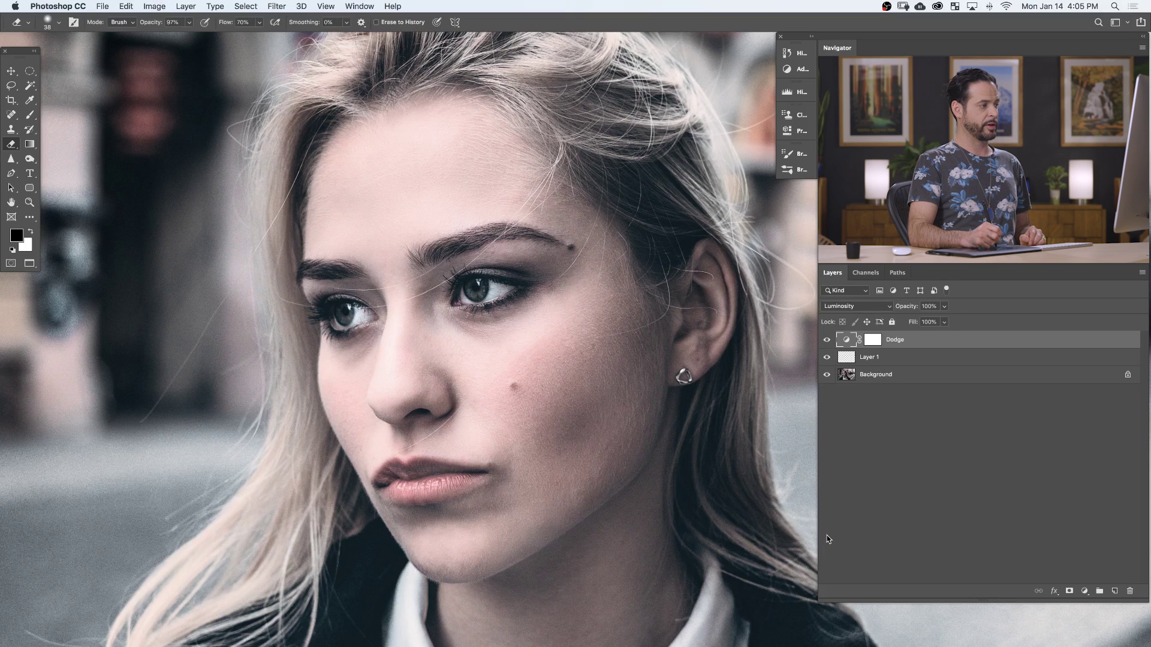
pyautogui.click(871, 342)
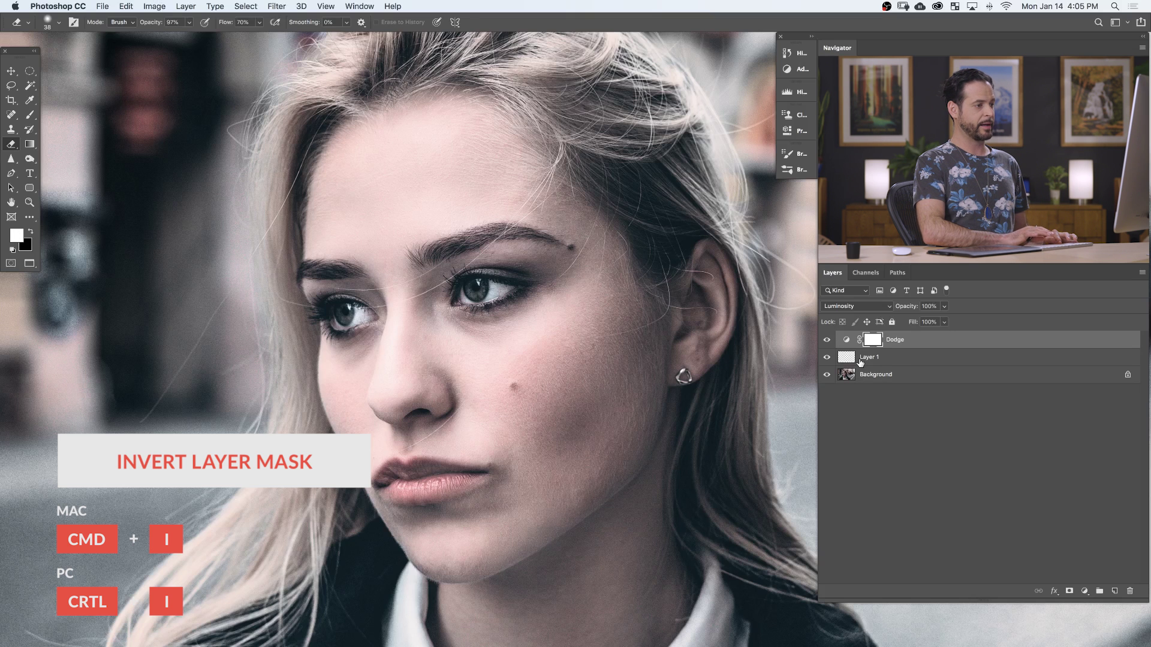
pyautogui.press('super+i')
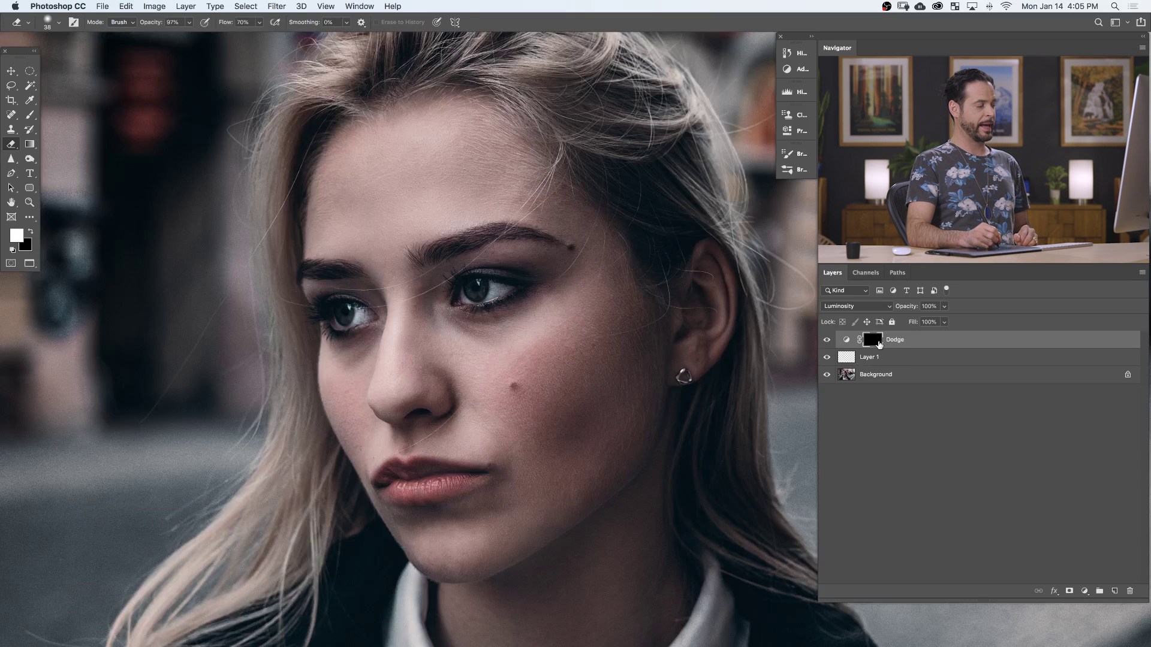
# - Switch to the Brush tool for painting brightening into the Dodge mask
pyautogui.press('b')
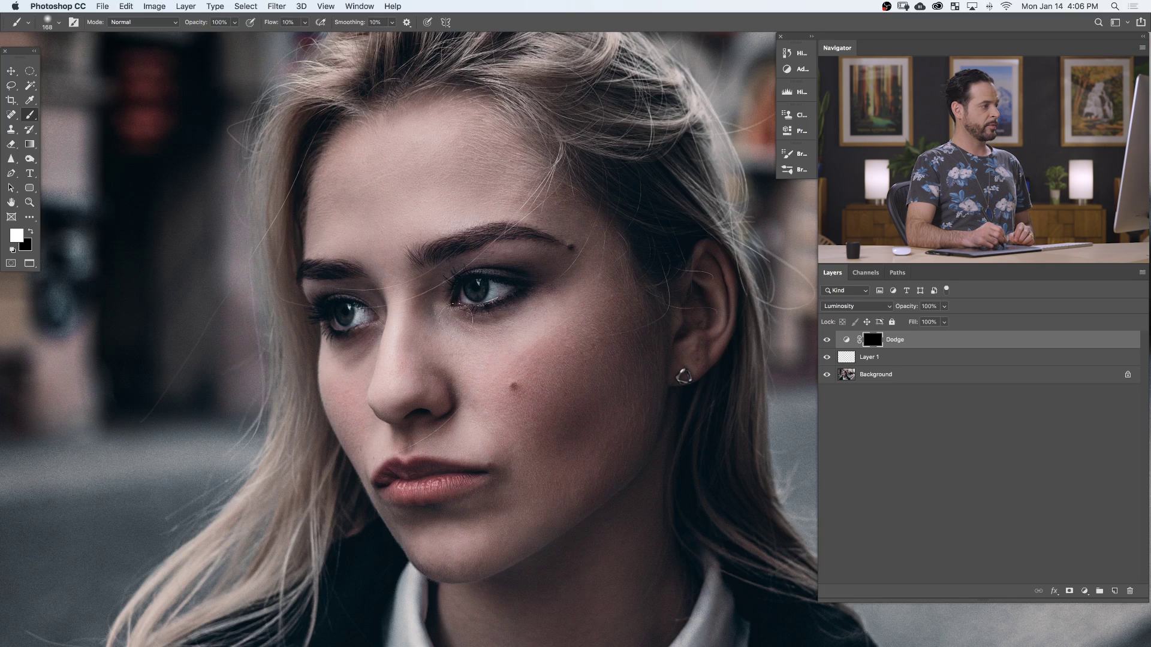
# - Enlarge the brush twice for painting the Dodge mask, then hide the Dodge layer to compare
pyautogui.press(']')
pyautogui.press(']')
pyautogui.press(']')
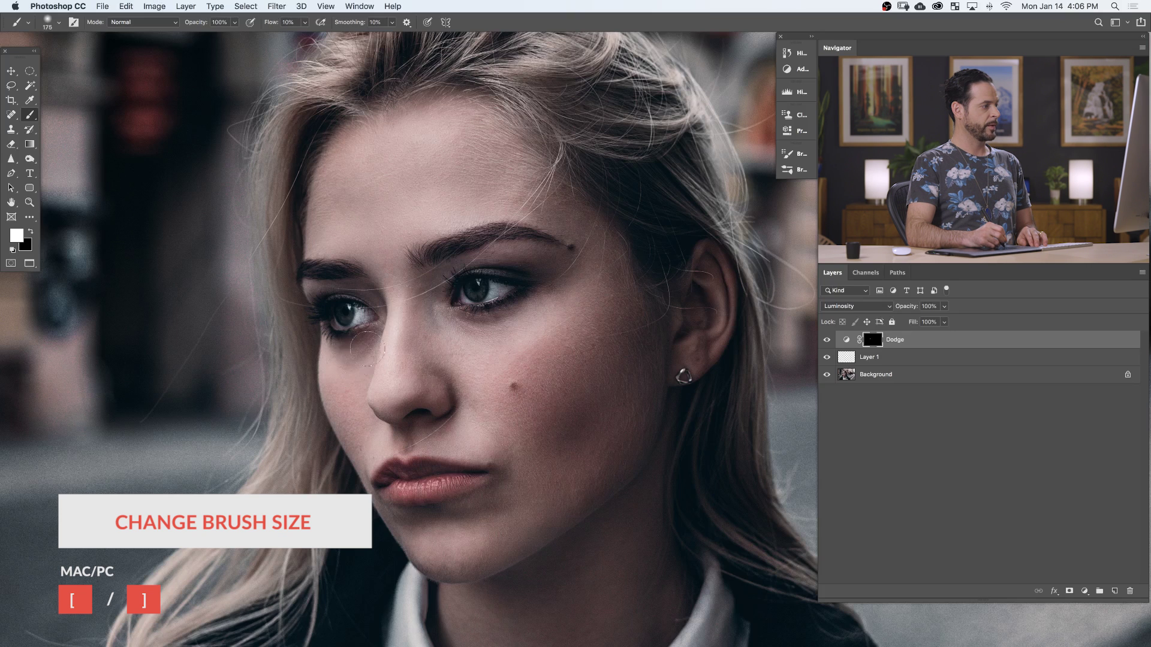
pyautogui.press(']')
pyautogui.press(']')
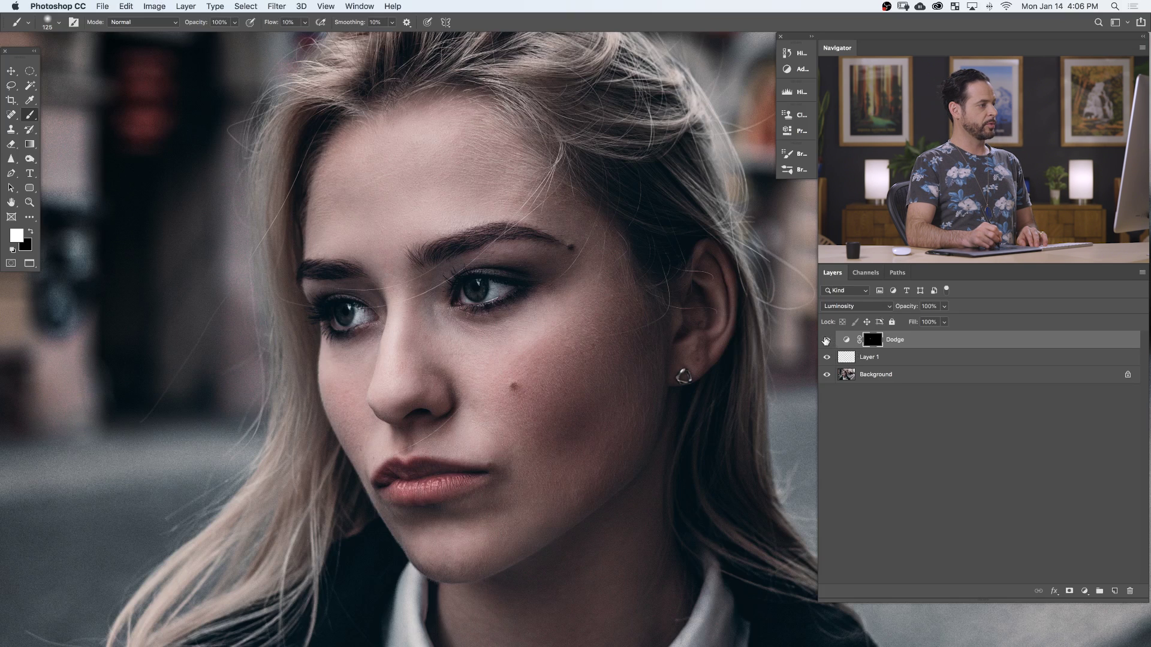
pyautogui.click(826, 341)
# - Toggle the Dodge layer's visibility to compare, leaving it turned on
pyautogui.click(826, 340)
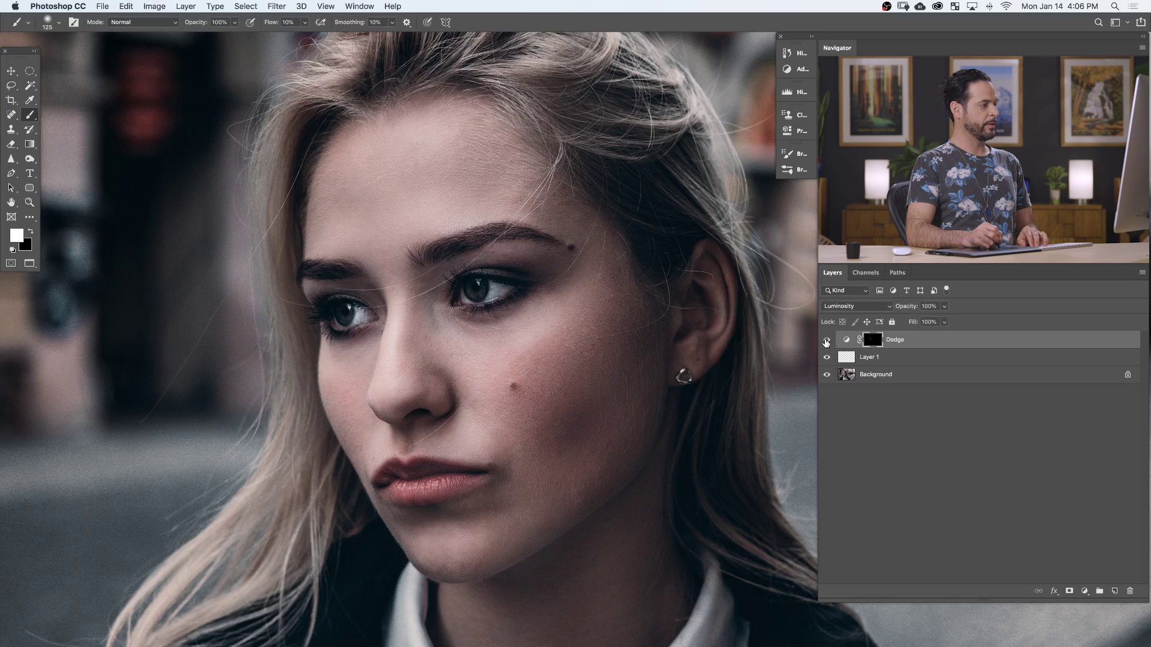
pyautogui.click(826, 341)
pyautogui.click(826, 340)
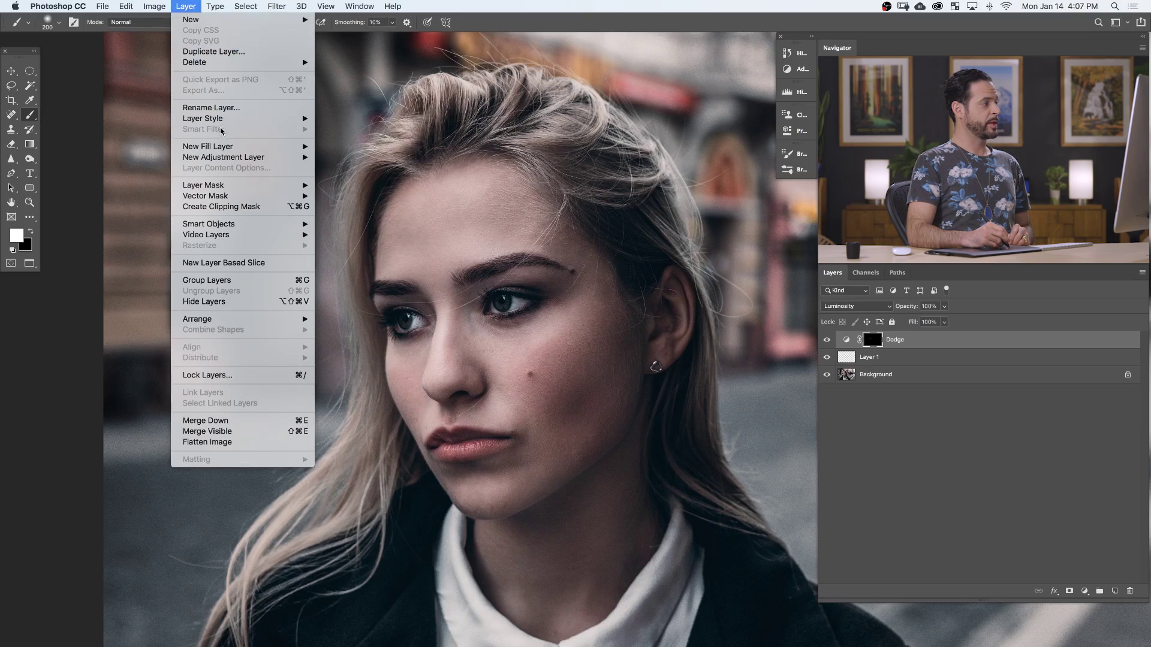
# - Add a Curves adjustment layer and pull the curve midpoint down from 138 to 114
pyautogui.moveTo(240, 157)
pyautogui.click(434, 191)
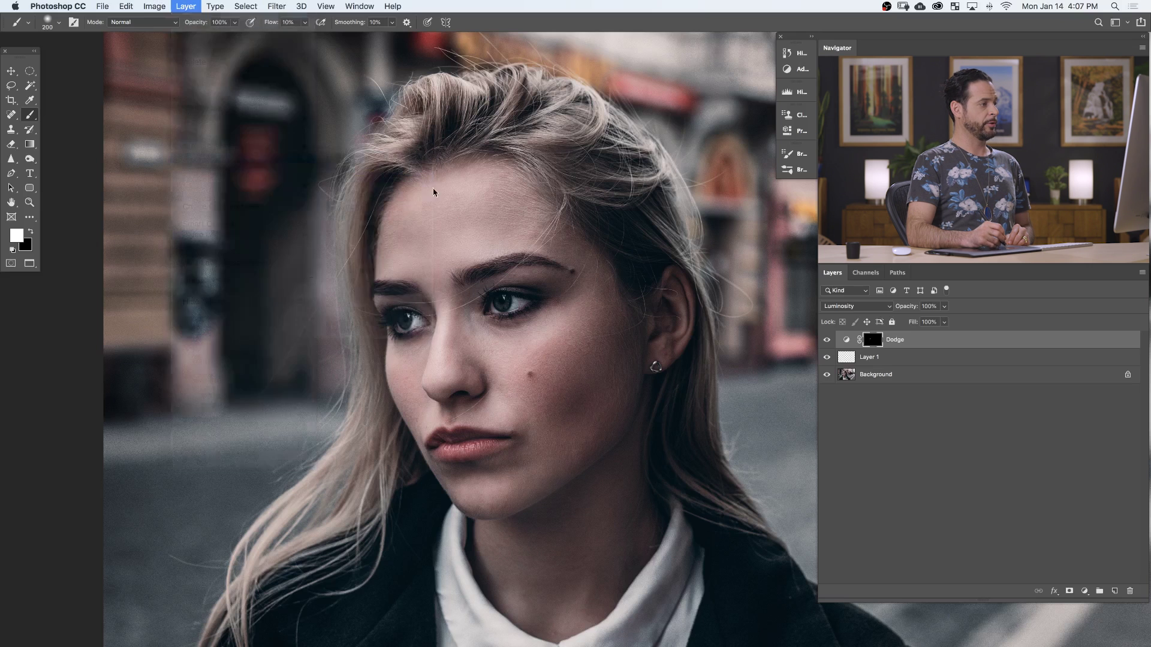
pyautogui.click(673, 295)
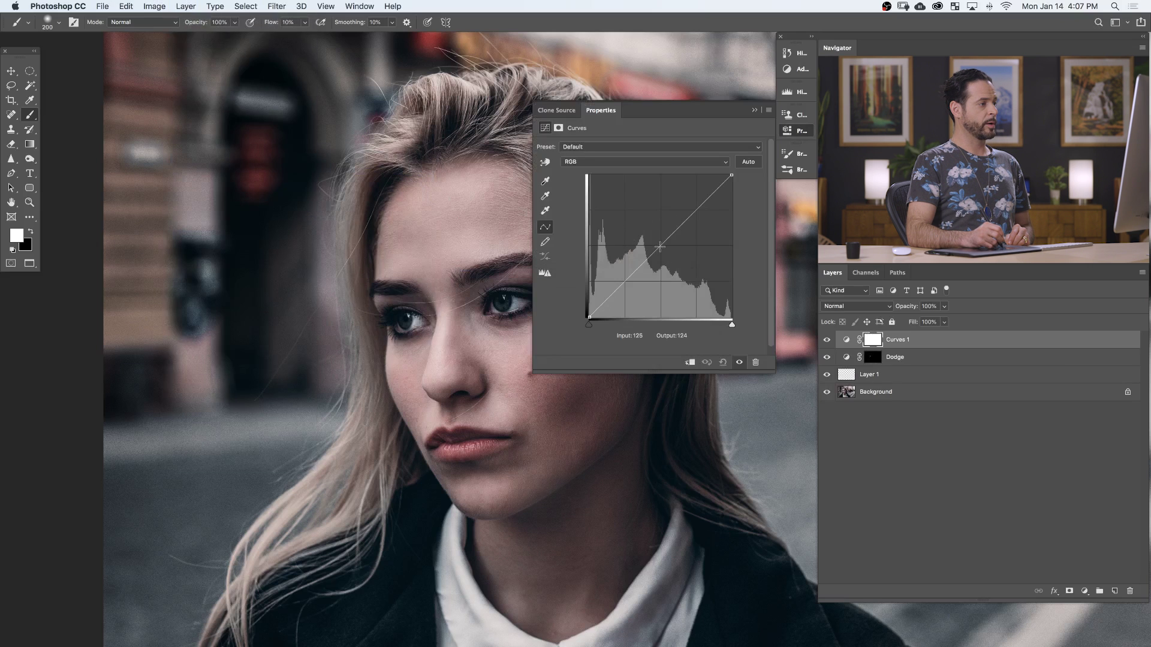
pyautogui.moveTo(660, 247); pyautogui.dragTo(665, 253)
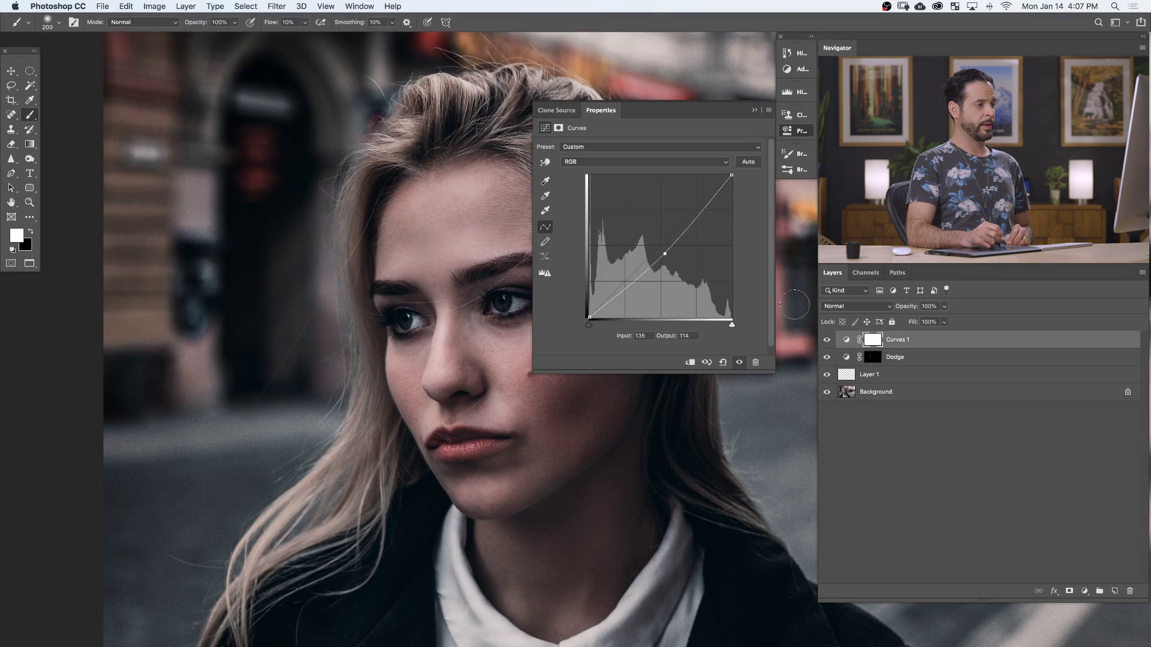
# - Set Curves 1 to Luminosity blending and invert its mask to black with Cmd+I
pyautogui.click(839, 307)
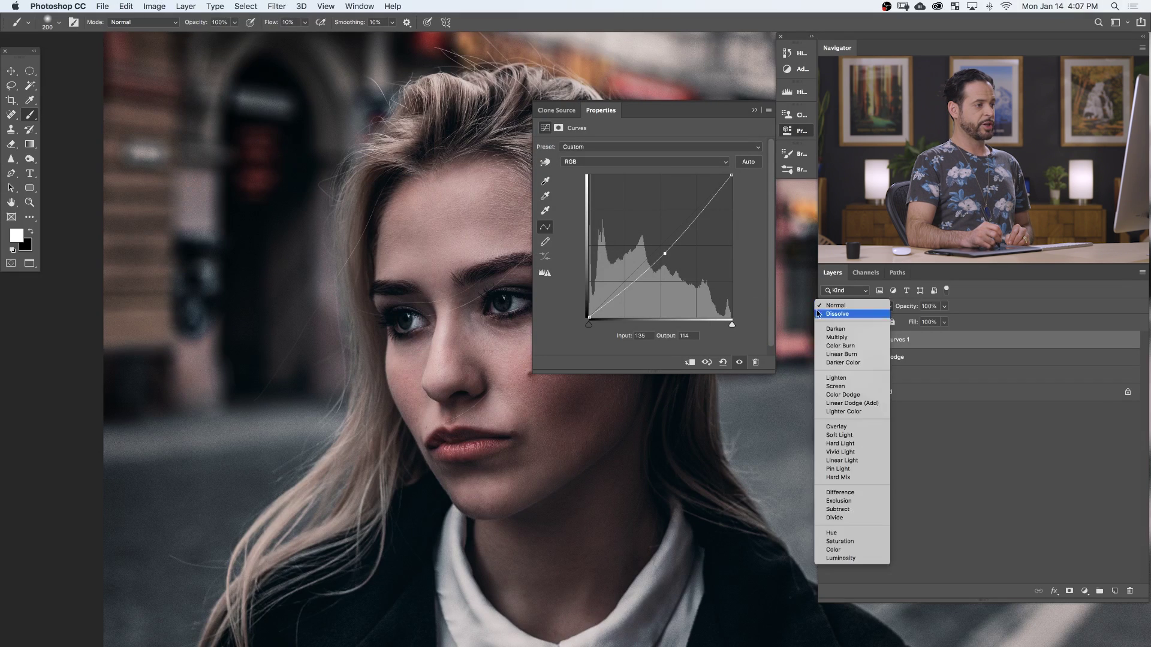
pyautogui.click(831, 558)
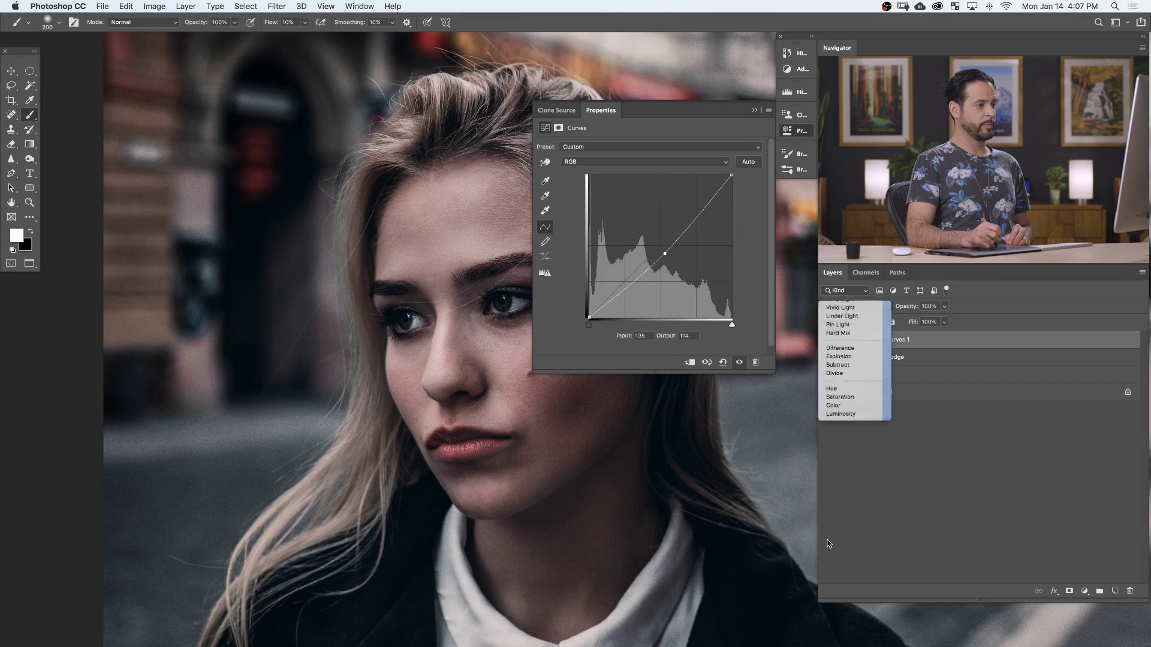
pyautogui.click(787, 133)
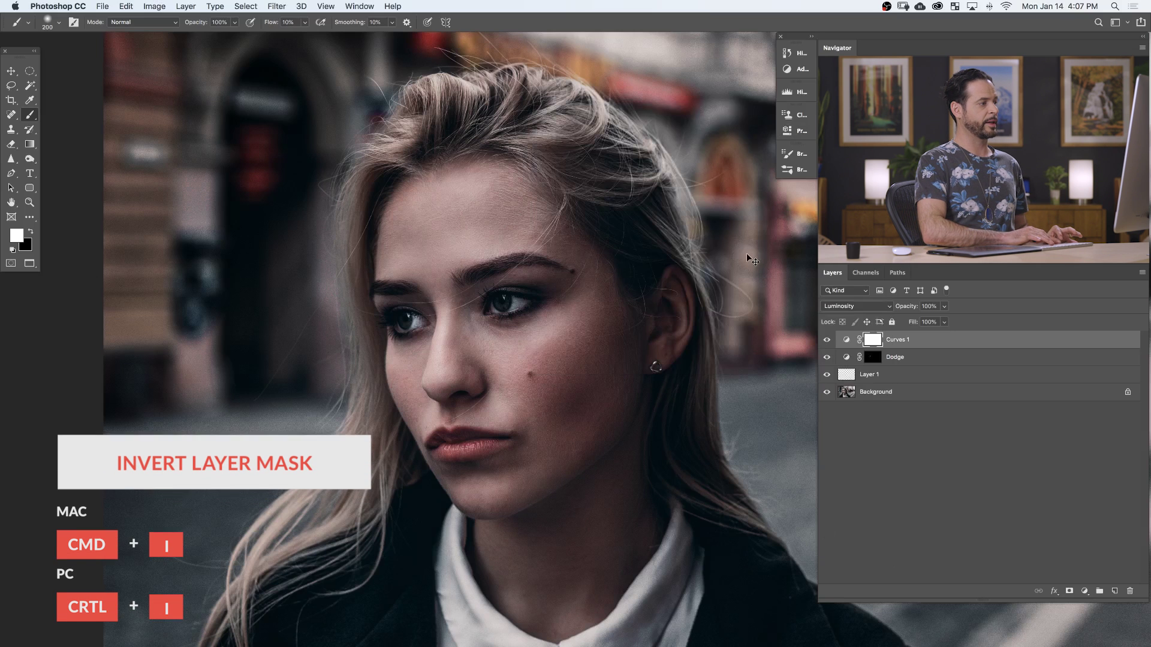
pyautogui.press('super+i')
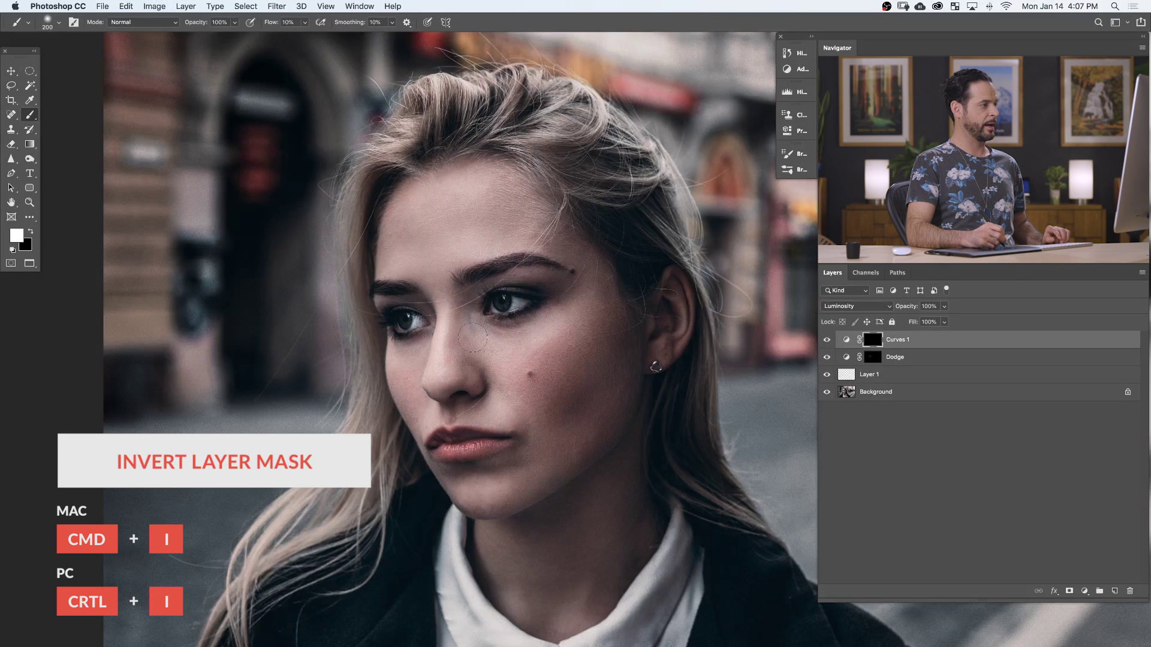
# - Enlarge the soft brush to 532 px for painting on the Curves 1 mask
pyautogui.moveTo(472, 337)
pyautogui.mouseDown()
pyautogui.moveTo(450, 289)
pyautogui.moveTo(435, 340)
pyautogui.moveTo(446, 316)
pyautogui.mouseUp()
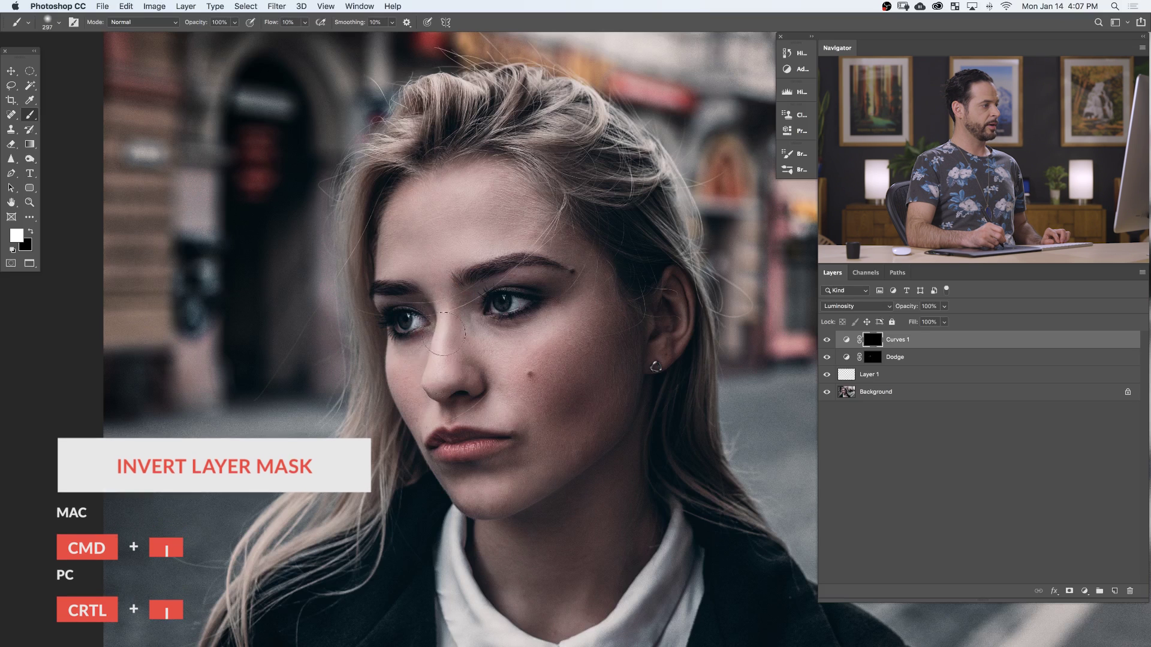
pyautogui.moveTo(450, 298); pyautogui.dragTo(472, 251)
pyautogui.moveTo(458, 204)
pyautogui.mouseDown()
pyautogui.moveTo(456, 193)
pyautogui.moveTo(434, 207)
pyautogui.mouseUp()
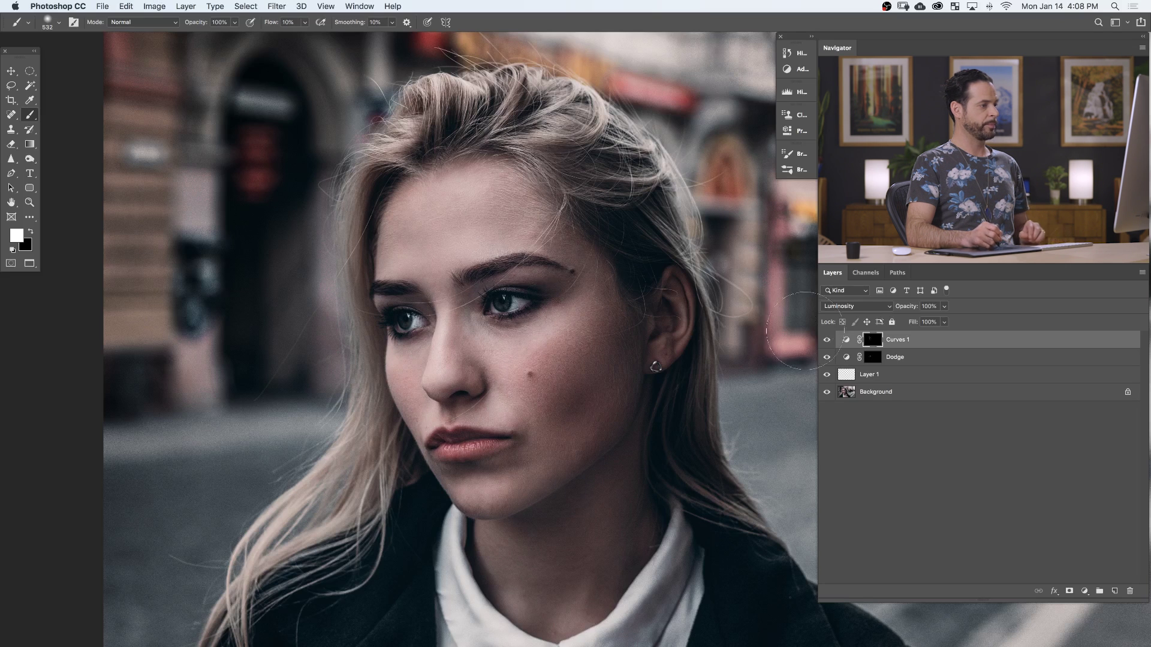
# - Toggle Curves 1 on and off repeatedly to compare, leave it on, then hide the Dodge layer
pyautogui.click(827, 340)
pyautogui.click(827, 340)
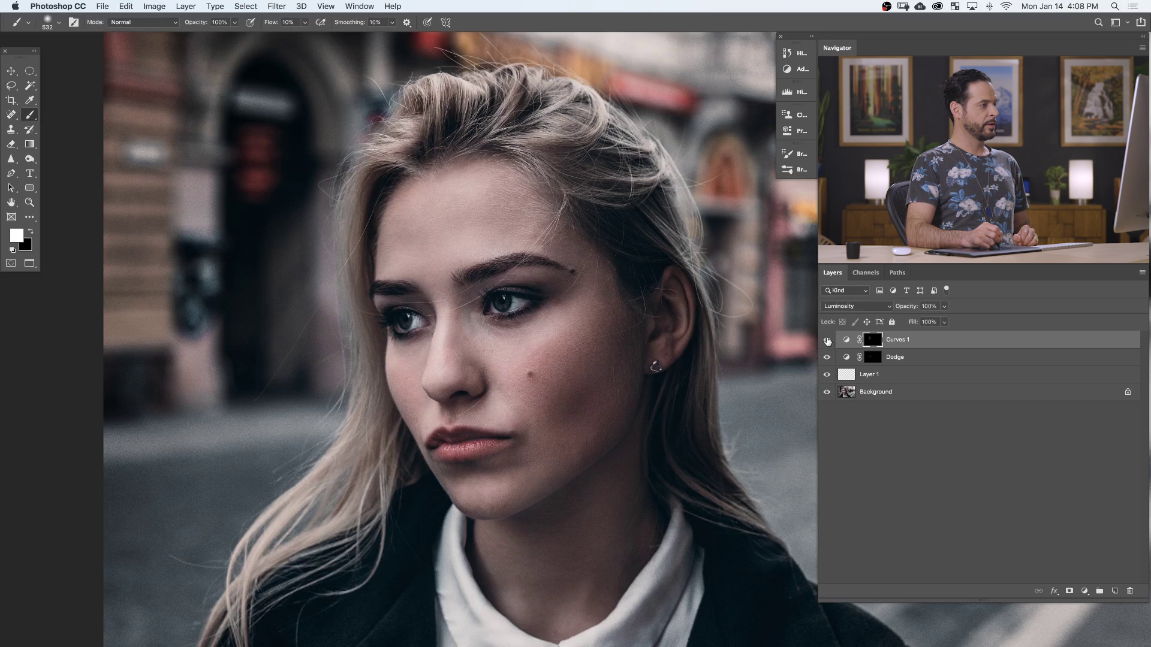
pyautogui.click(827, 341)
pyautogui.click(828, 340)
pyautogui.click(828, 341)
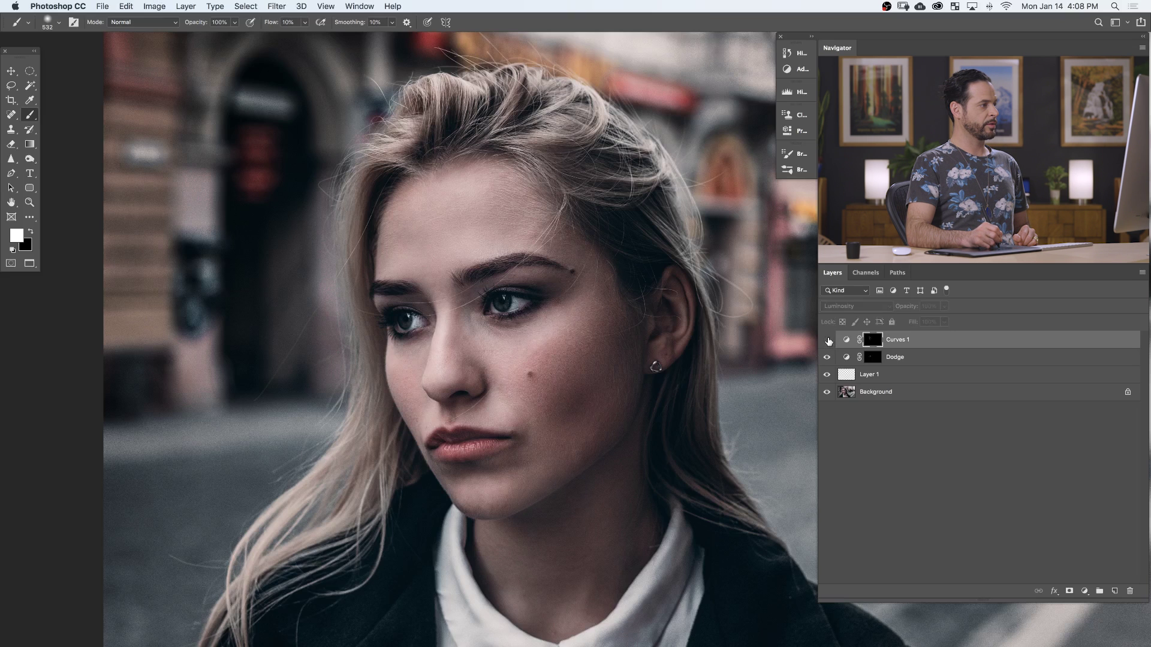
pyautogui.click(828, 340)
pyautogui.click(828, 341)
pyautogui.click(828, 340)
pyautogui.click(827, 358)
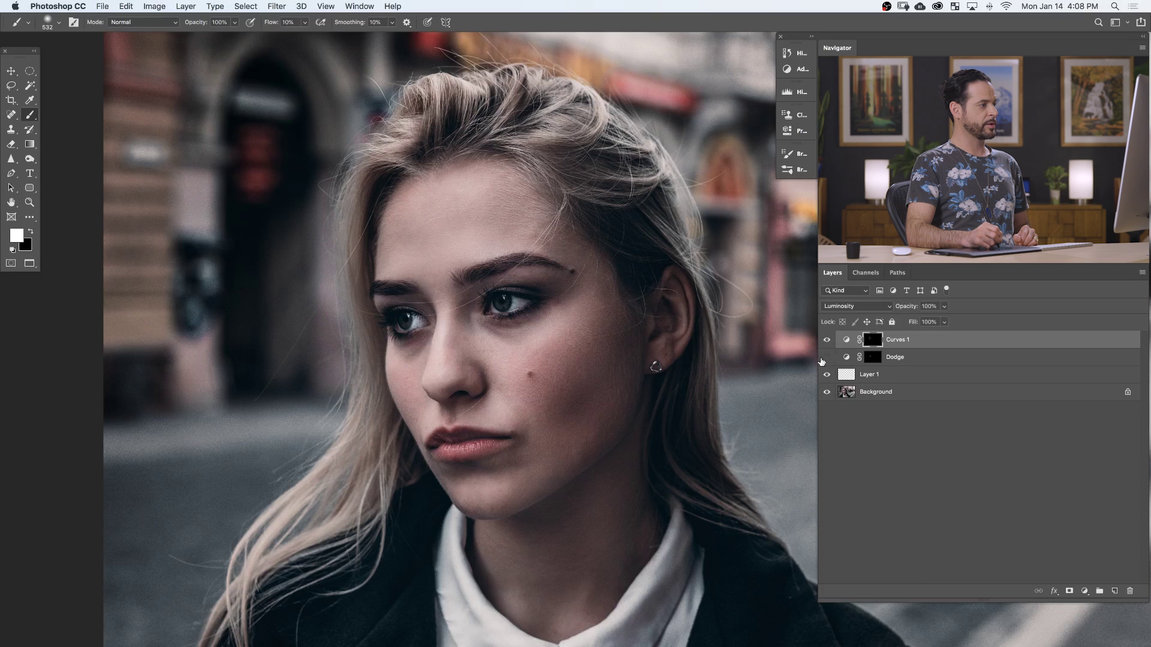